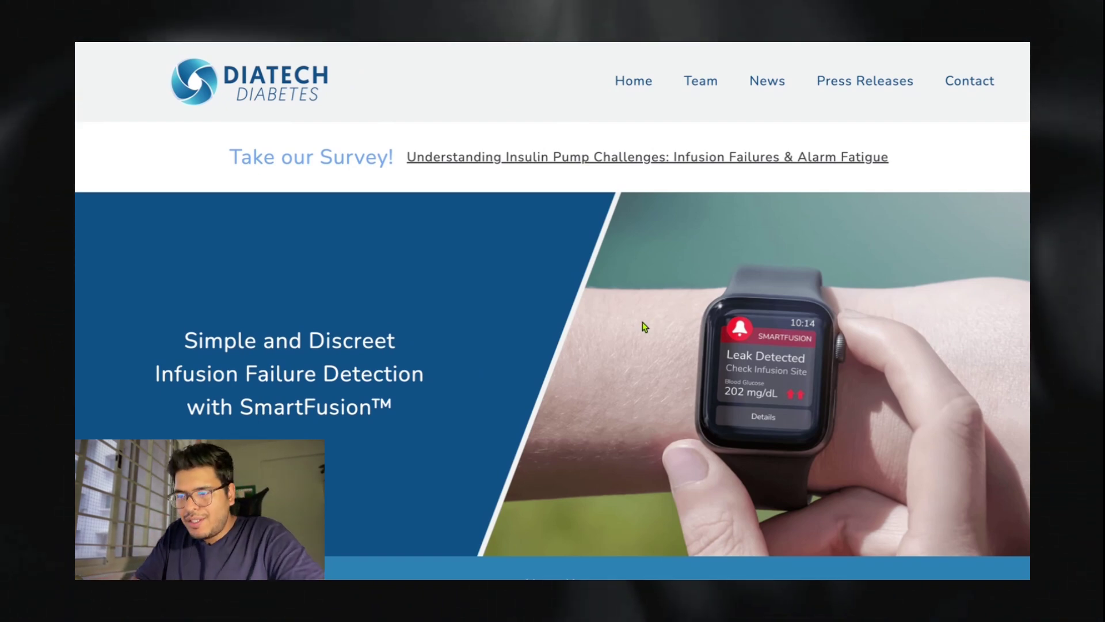
# Look through the Diatech Diabetes homepage, from the hero banner down to the SmartFusion explanation
pyautogui.scroll(-1, 571, 330)
pyautogui.scroll(-3, 572, 330)
pyautogui.scroll(-5, 572, 330)
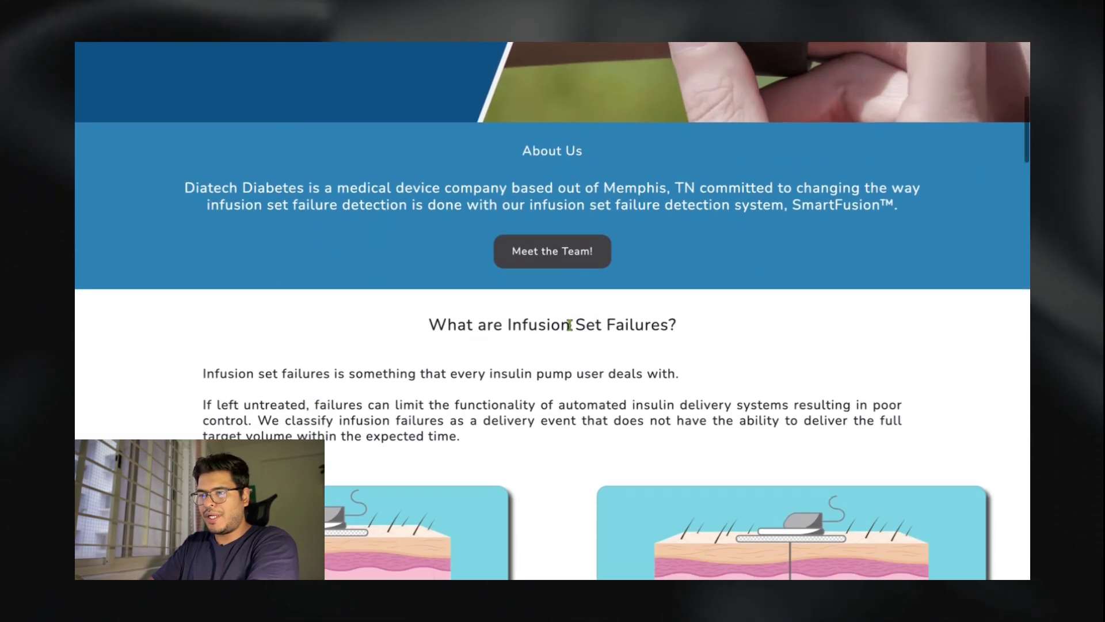
pyautogui.scroll(-1, 572, 330)
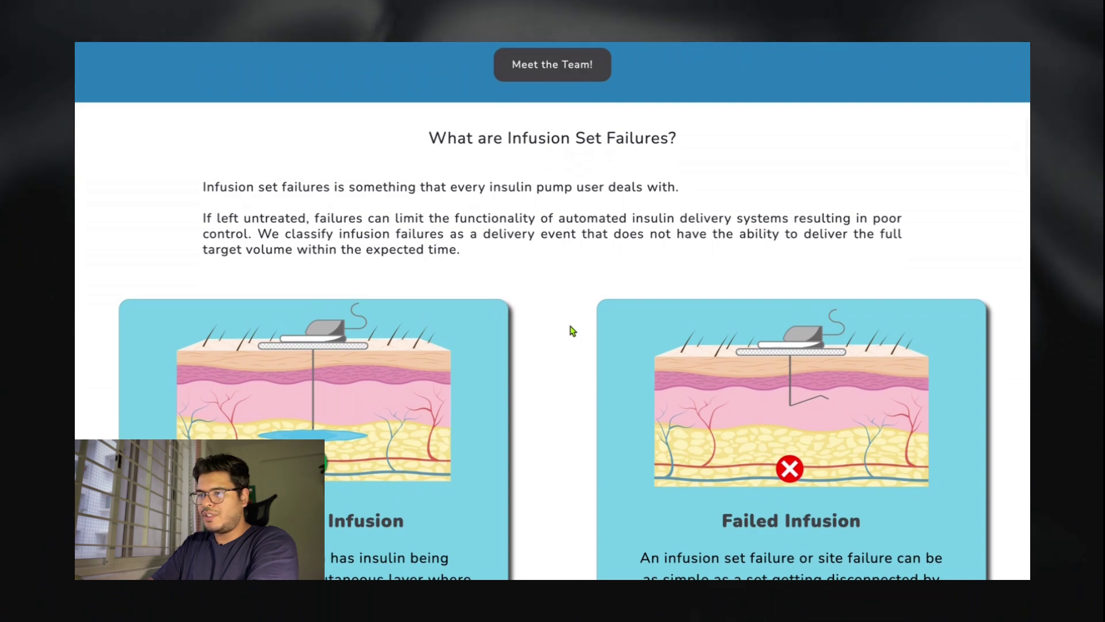
pyautogui.scroll(-10, 573, 330)
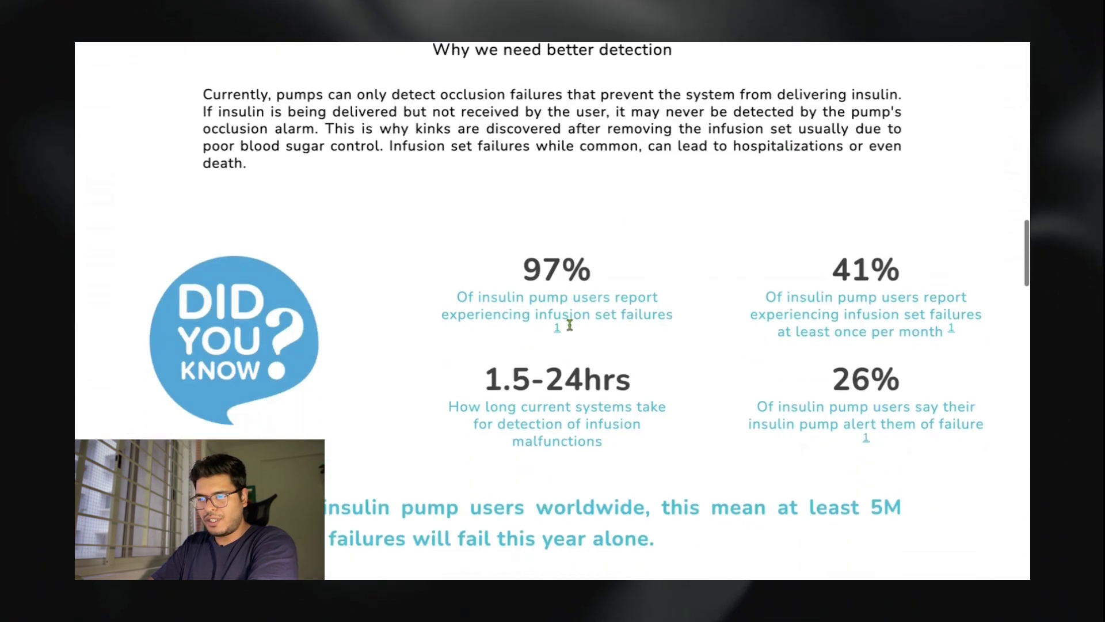
pyautogui.scroll(-7, 569, 325)
pyautogui.scroll(-12, 572, 331)
pyautogui.scroll(-10, 573, 331)
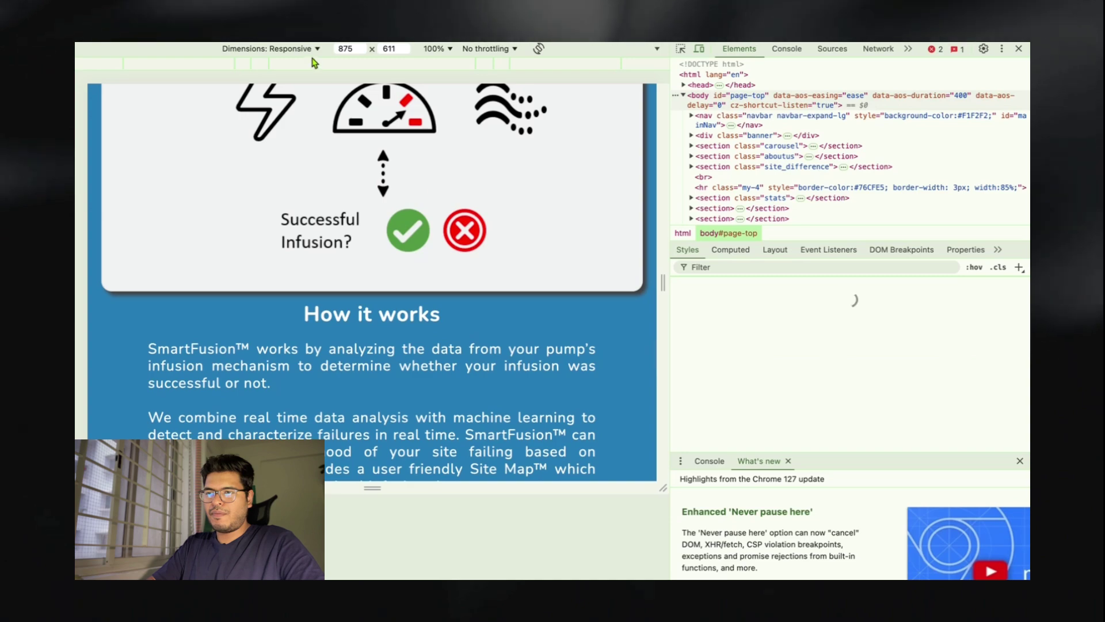
# Preview the homepage's mobile layout with the iPhone 12 Pro device dimensions
pyautogui.click(302, 48)
pyautogui.click(282, 109)
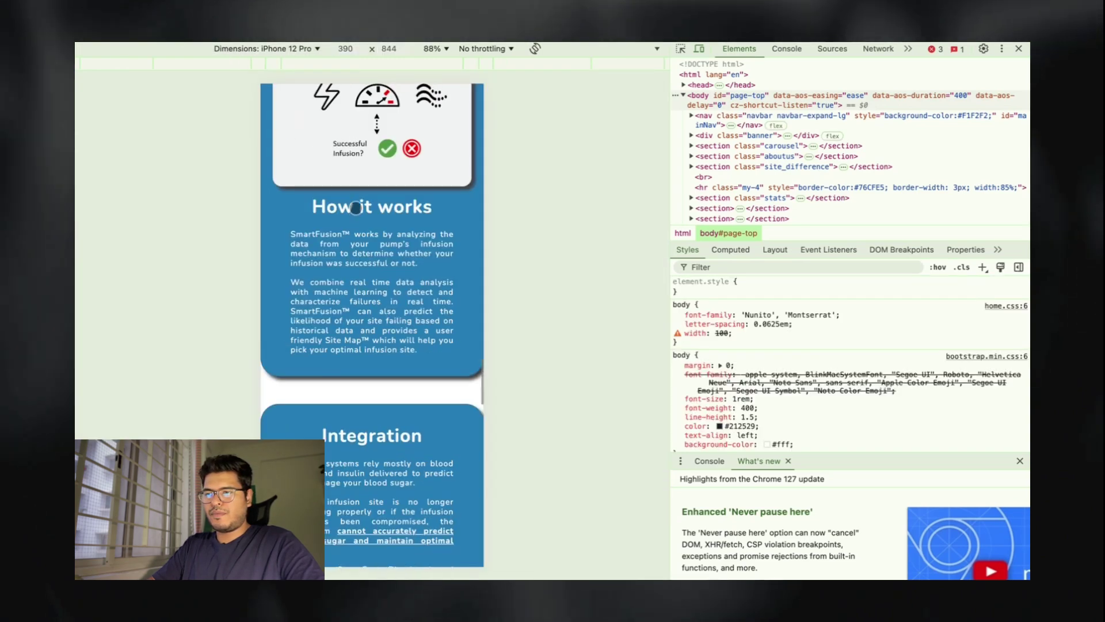
pyautogui.scroll(8, 356, 208)
pyautogui.scroll(-5, 355, 208)
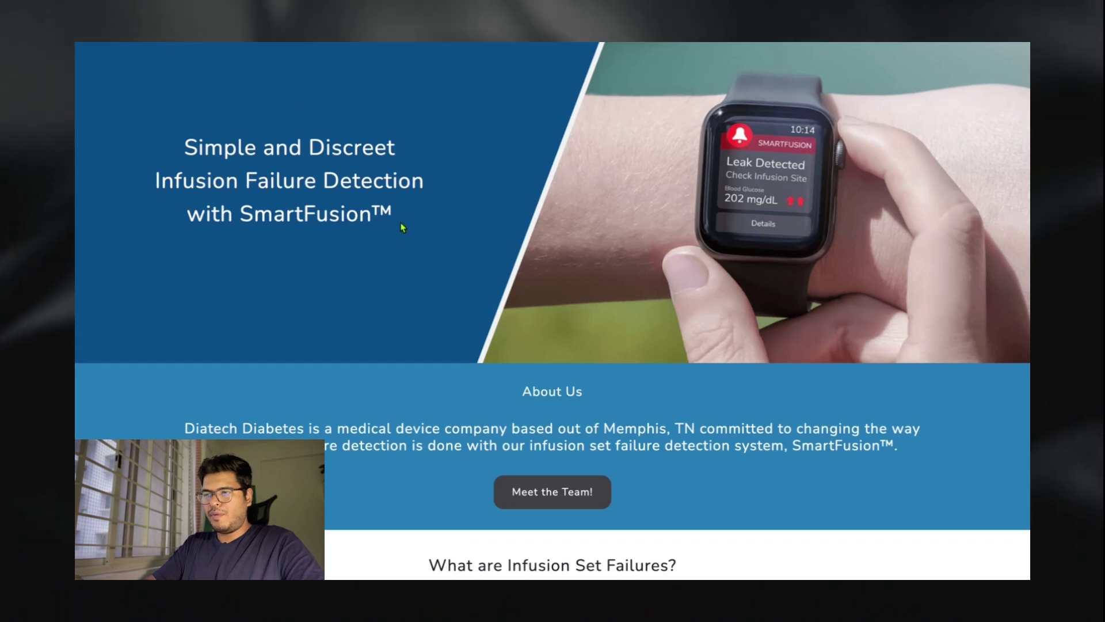
# View the homepage's source code and search it for "wp", closing the source when done
pyautogui.scroll(5, 461, 172)
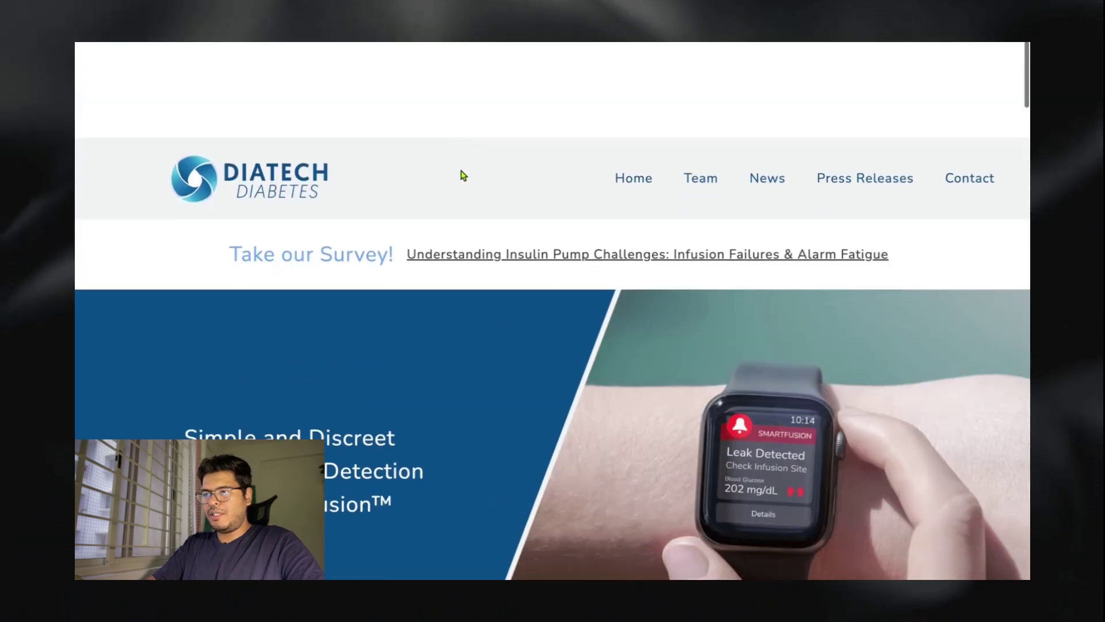
pyautogui.rightClick(483, 85)
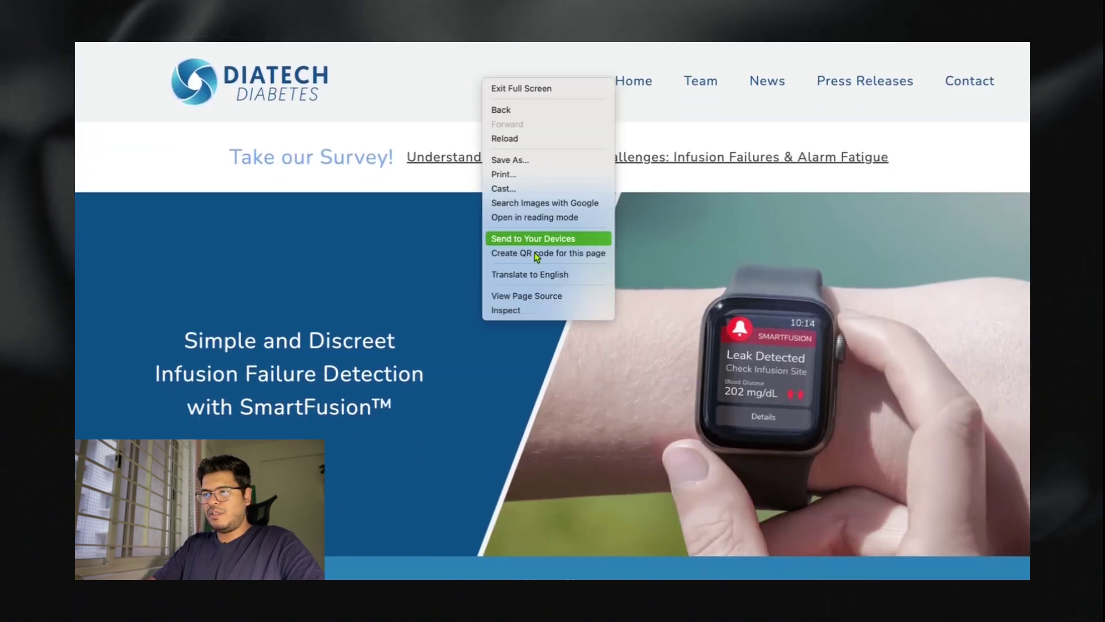
pyautogui.click(528, 298)
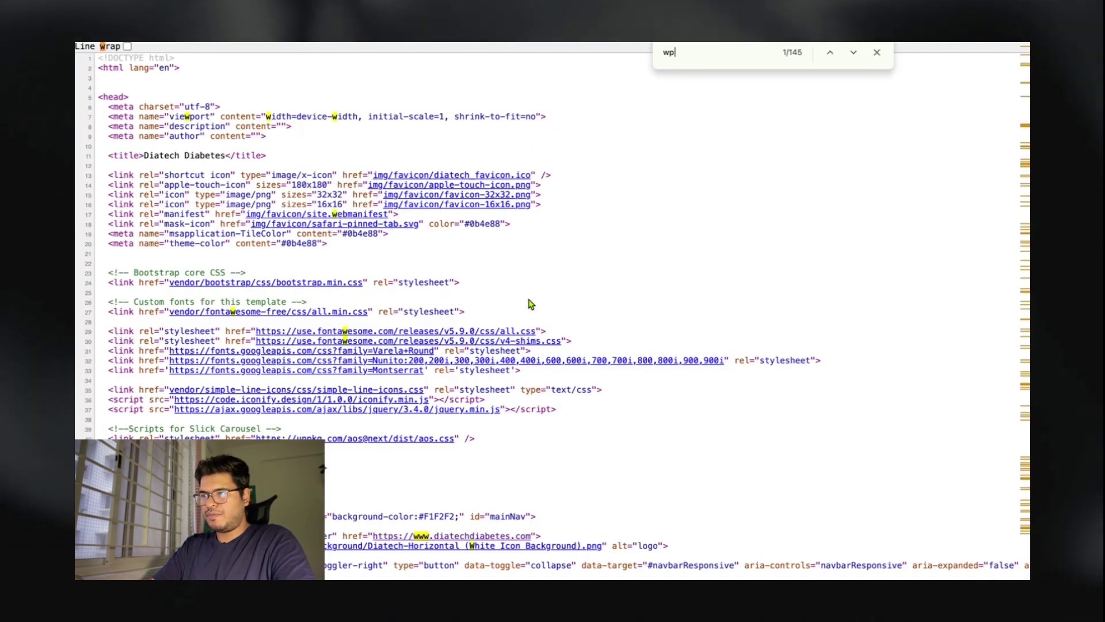
pyautogui.hotkey('ctrl', 'w')
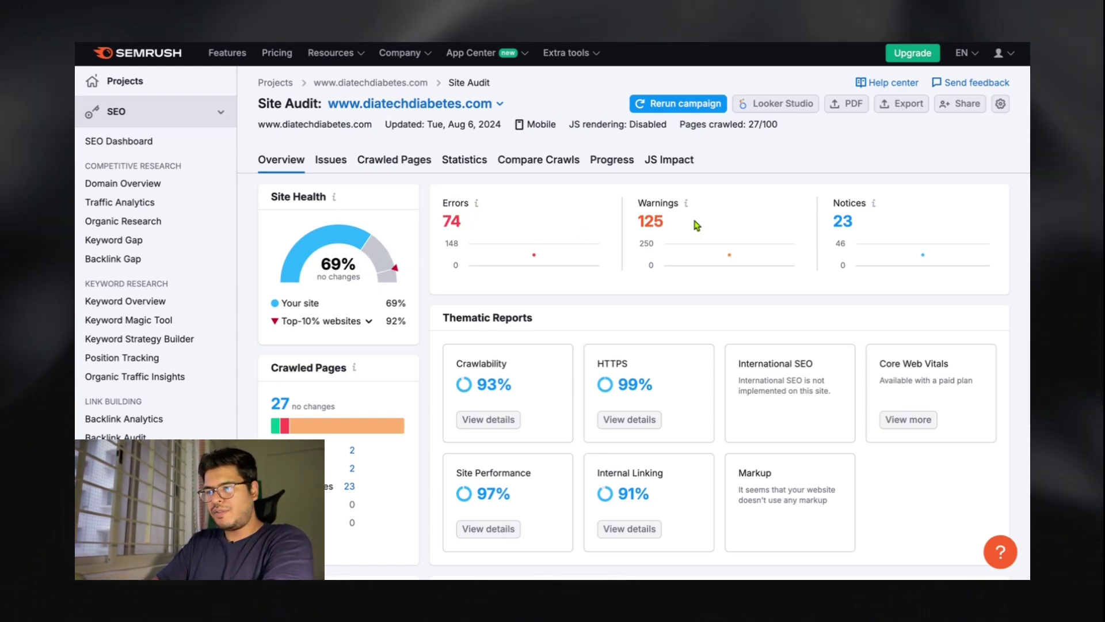
# In the Semrush site audit, open the full issue list and examine the broken internal JavaScript and CSS files
pyautogui.scroll(-7, 564, 300)
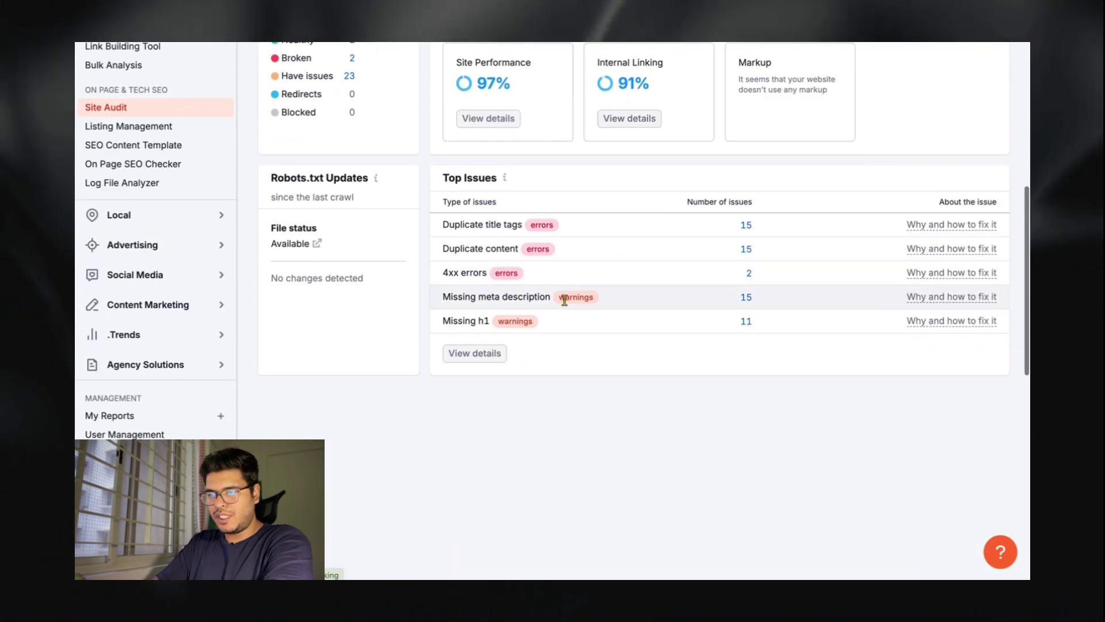
pyautogui.click(479, 353)
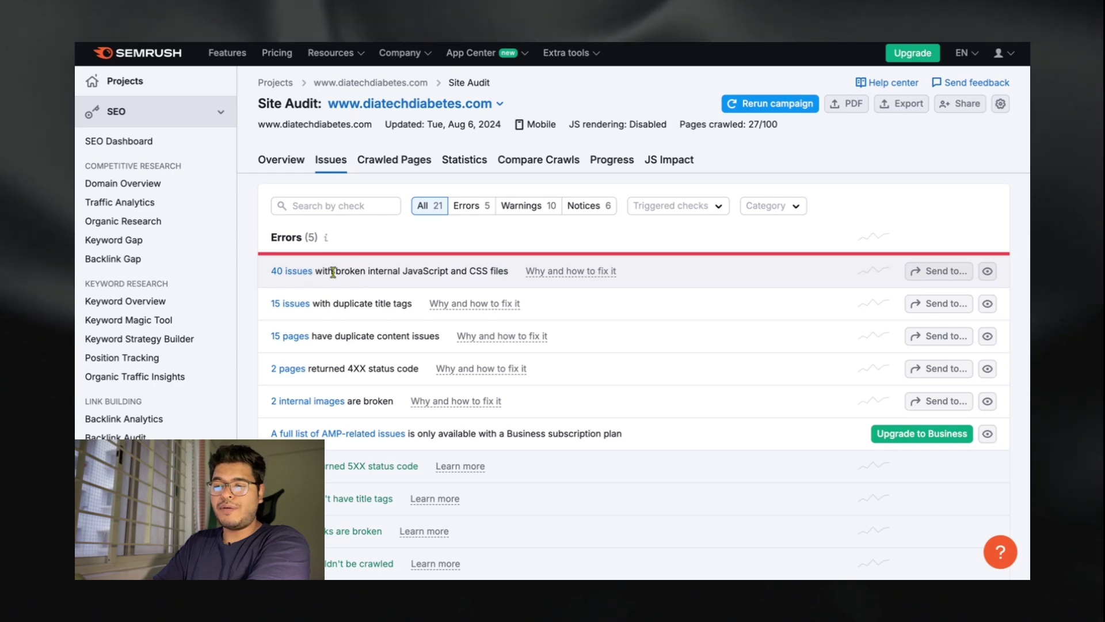
pyautogui.click(293, 277)
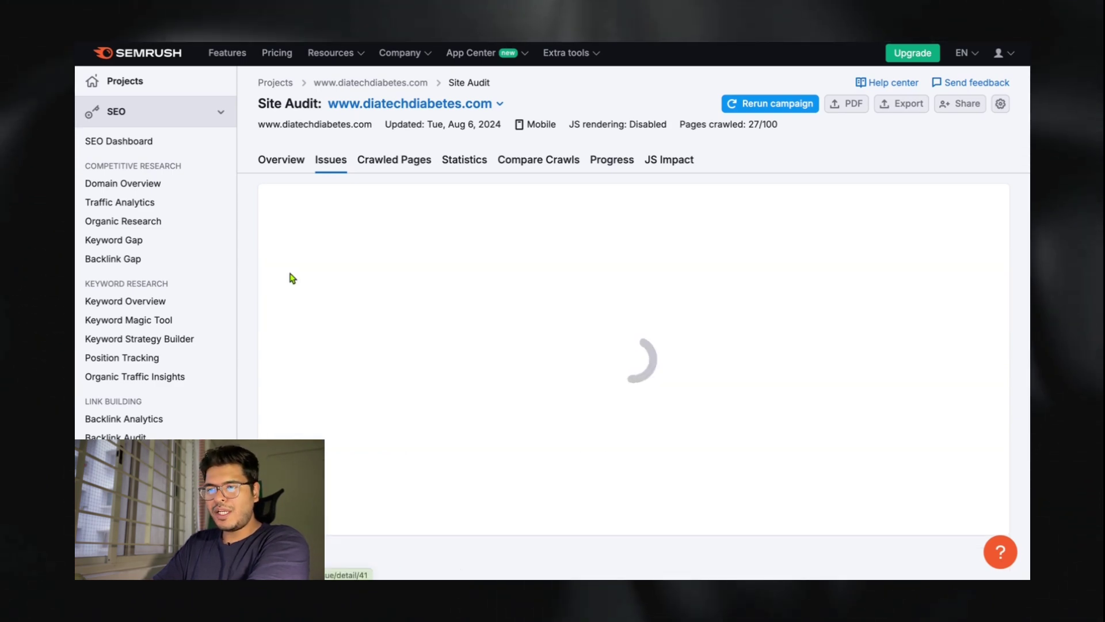
pyautogui.scroll(-3, 406, 394)
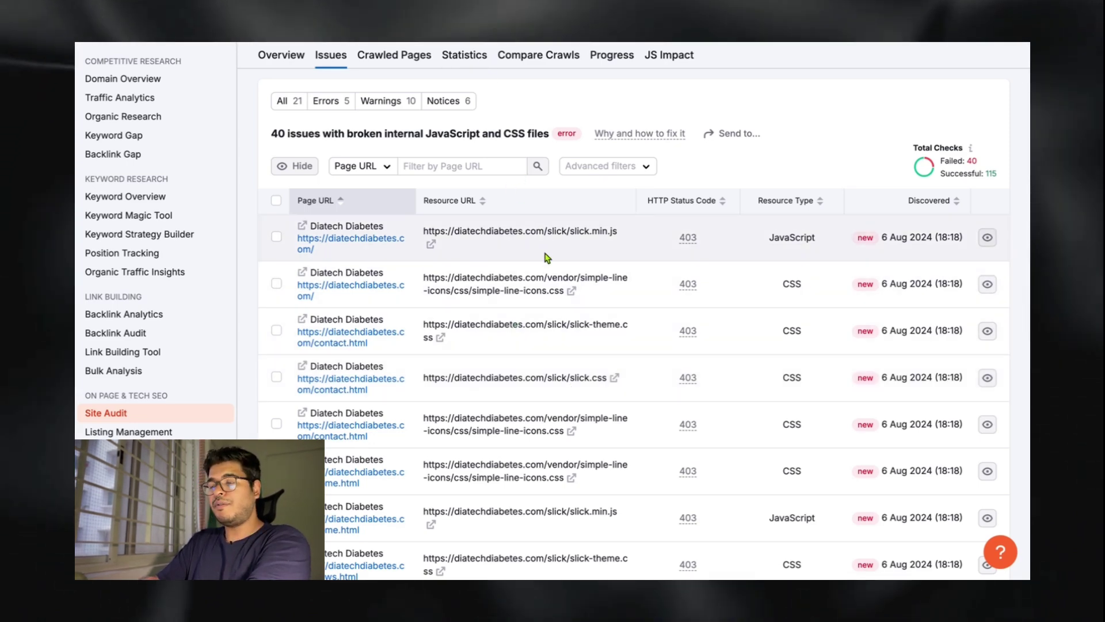
pyautogui.hotkey('alt', 'Left')
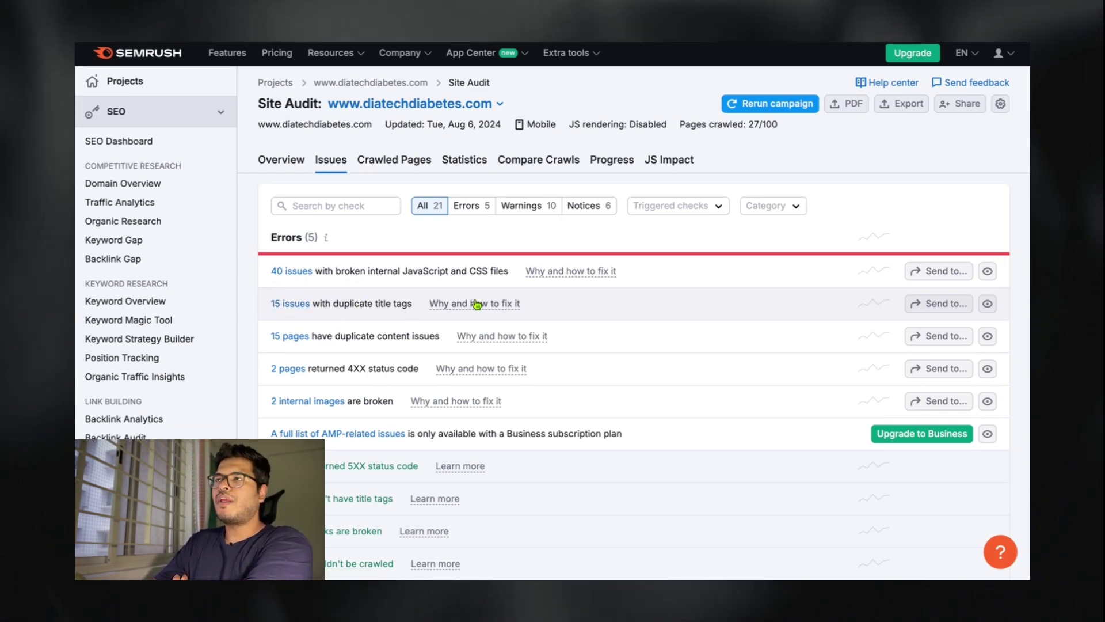
pyautogui.click(289, 304)
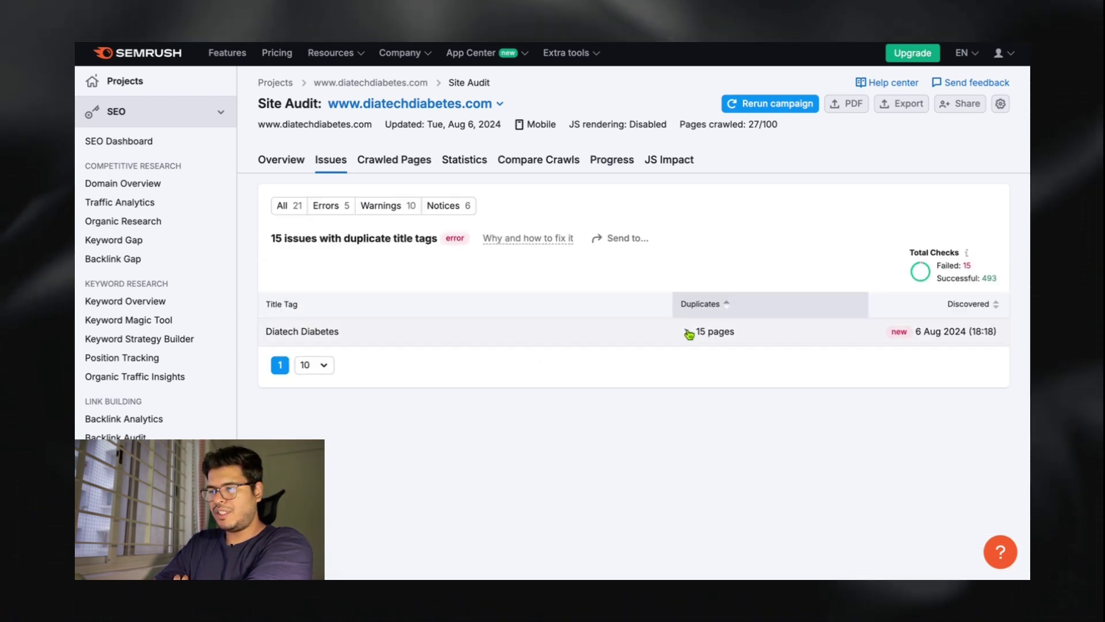
pyautogui.click(689, 333)
pyautogui.scroll(-4, 686, 333)
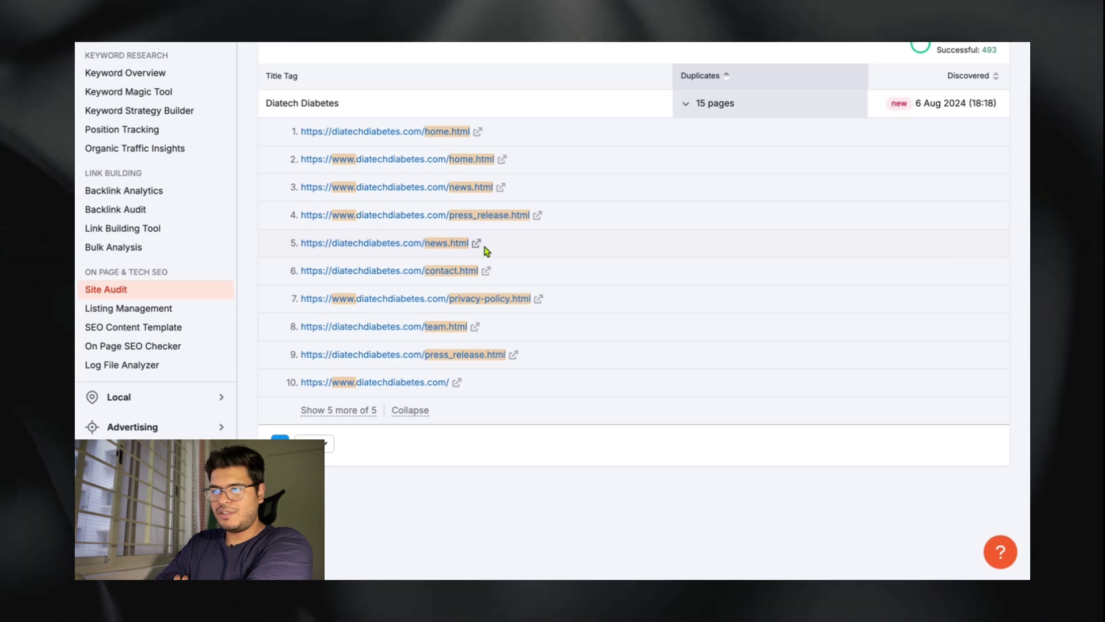
pyautogui.click(502, 160)
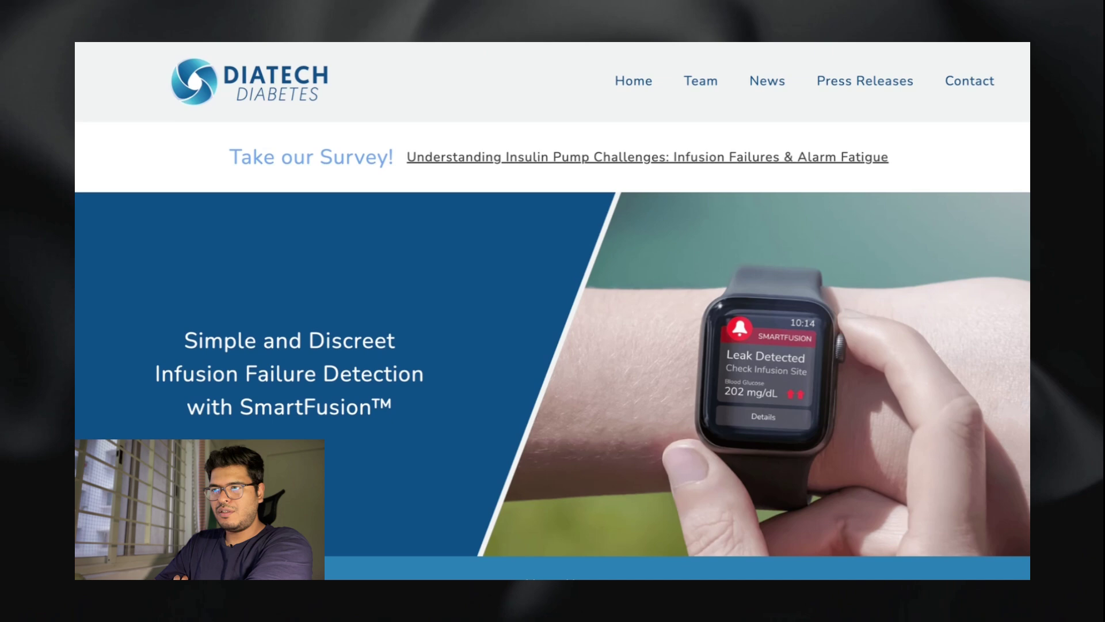
pyautogui.hotkey('ctrl', 'w')
pyautogui.click(473, 123)
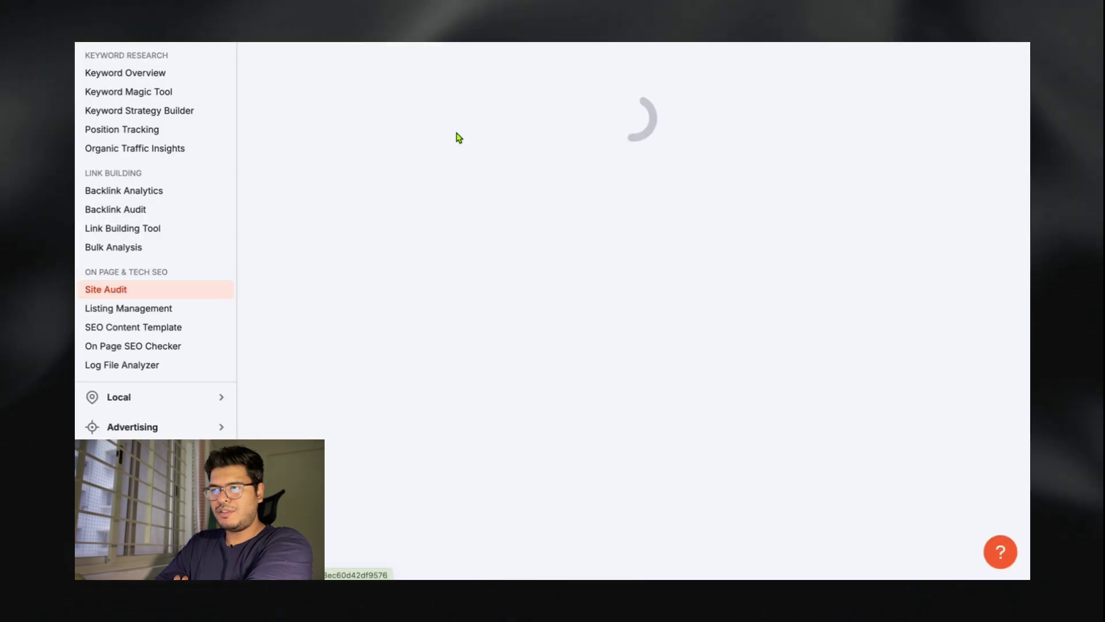
pyautogui.hotkey('alt', 'Left')
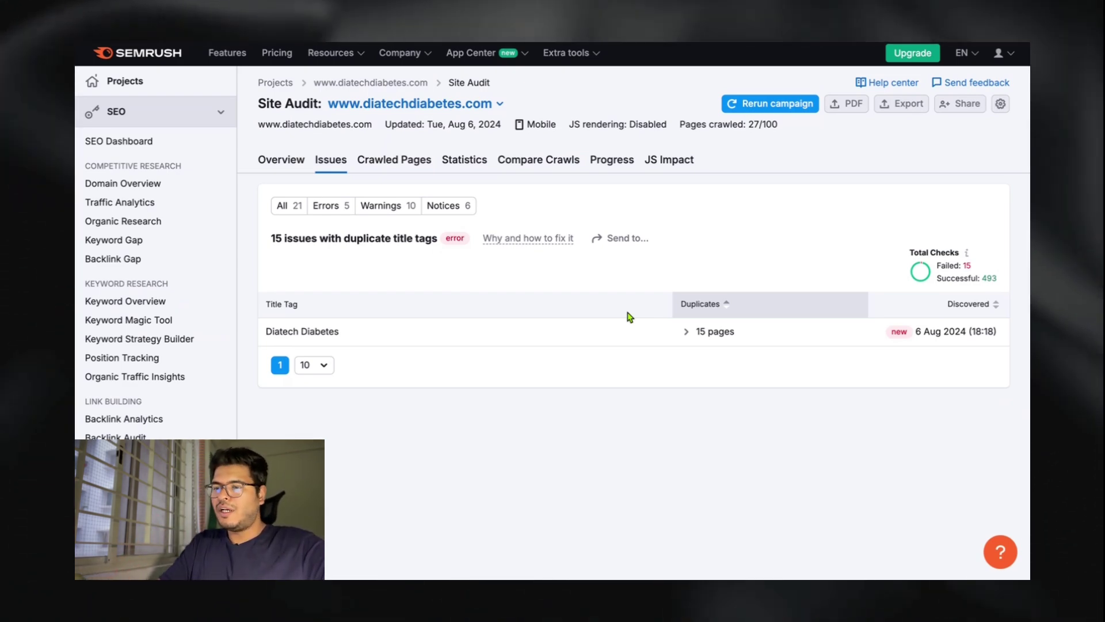
pyautogui.hscroll(-5, 537, 327)
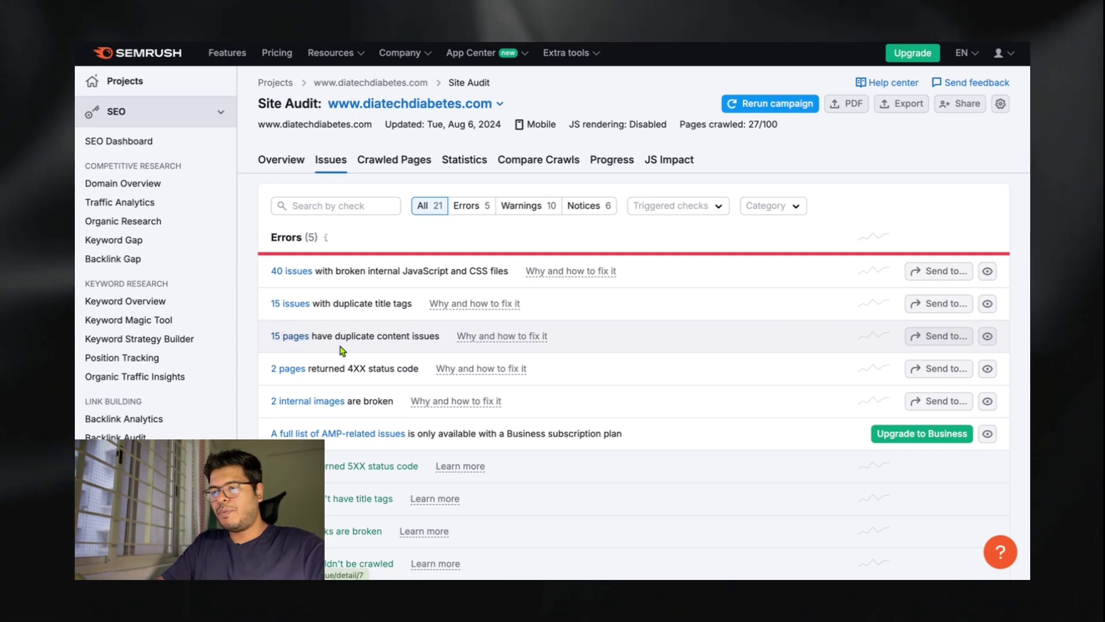
# Open the duplicate content issue and inspect the live diatechdiabetes.com/contact.html page listed there
pyautogui.click(292, 338)
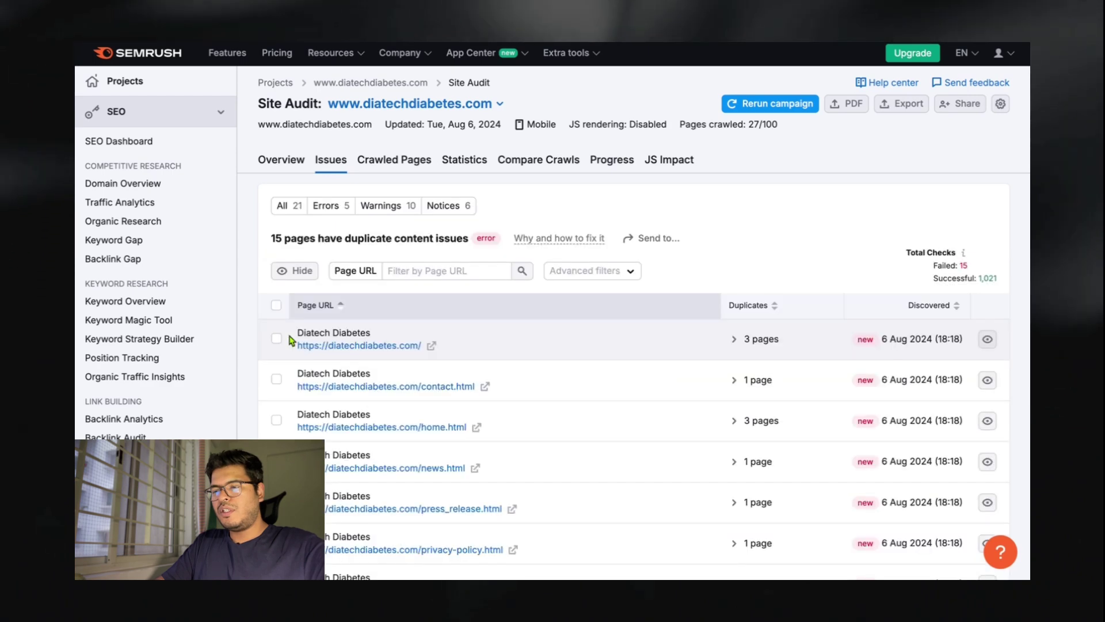
pyautogui.scroll(-2, 469, 365)
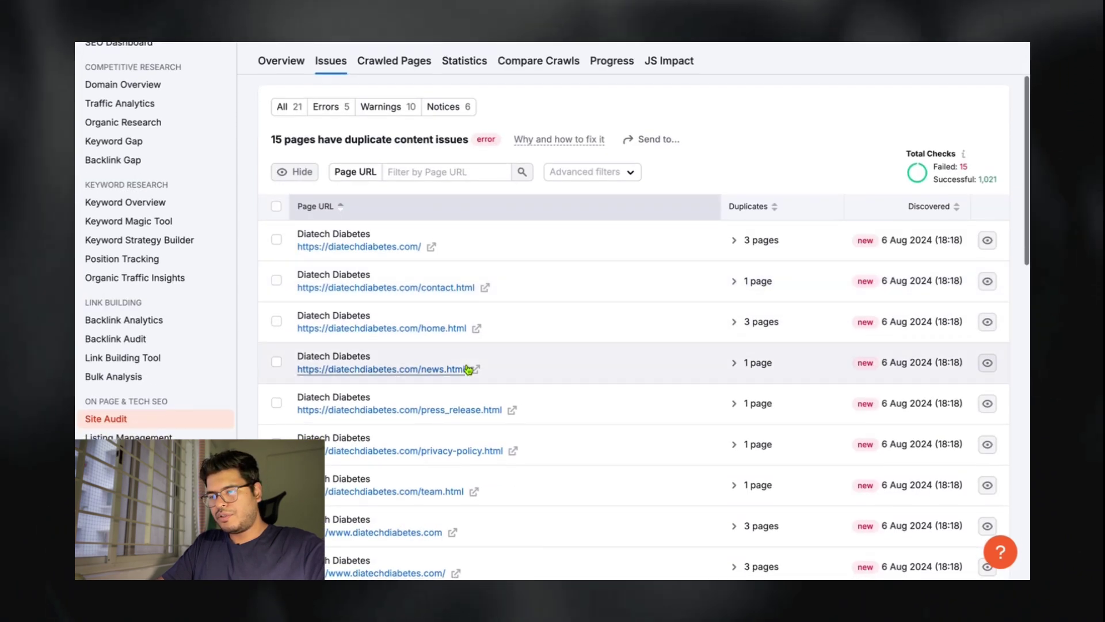
pyautogui.click(486, 287)
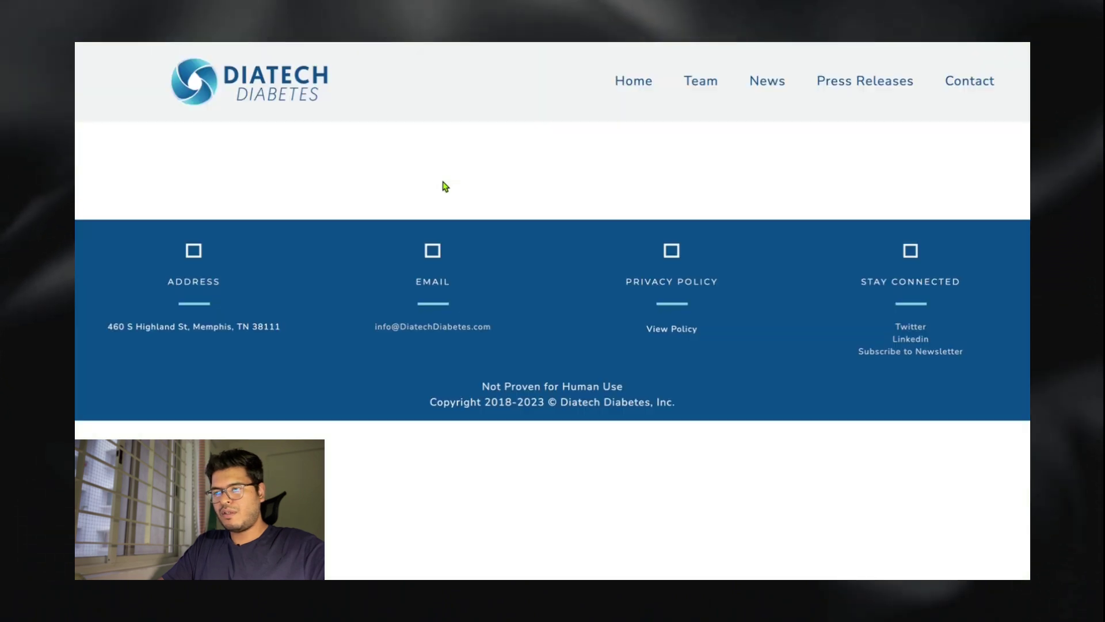
pyautogui.scroll(-2, 445, 187)
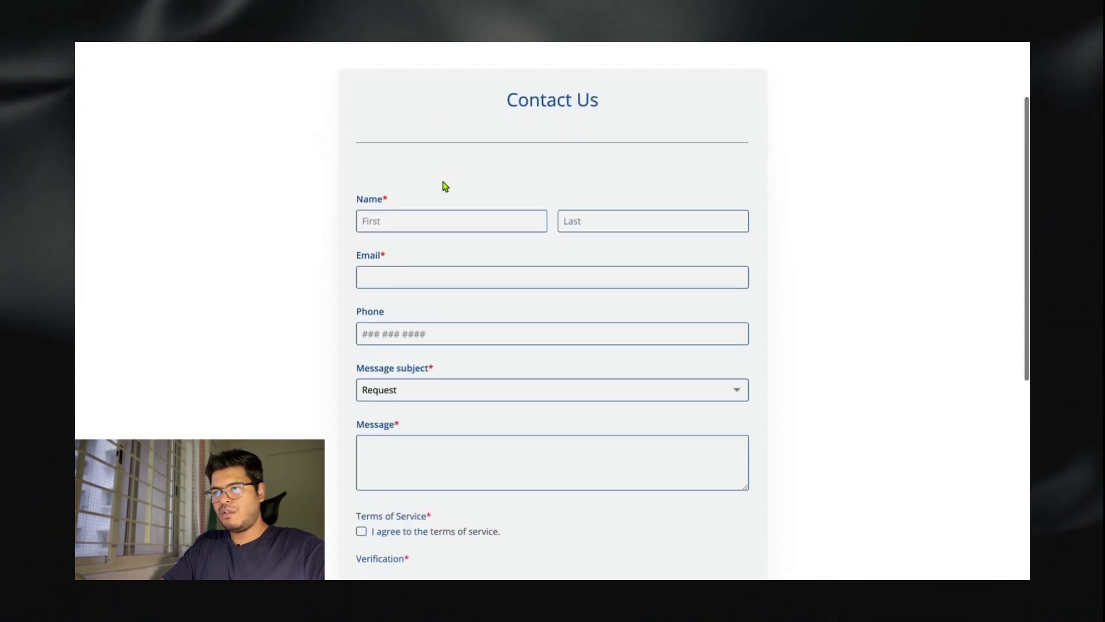
pyautogui.scroll(-5, 445, 187)
pyautogui.scroll(8, 533, 87)
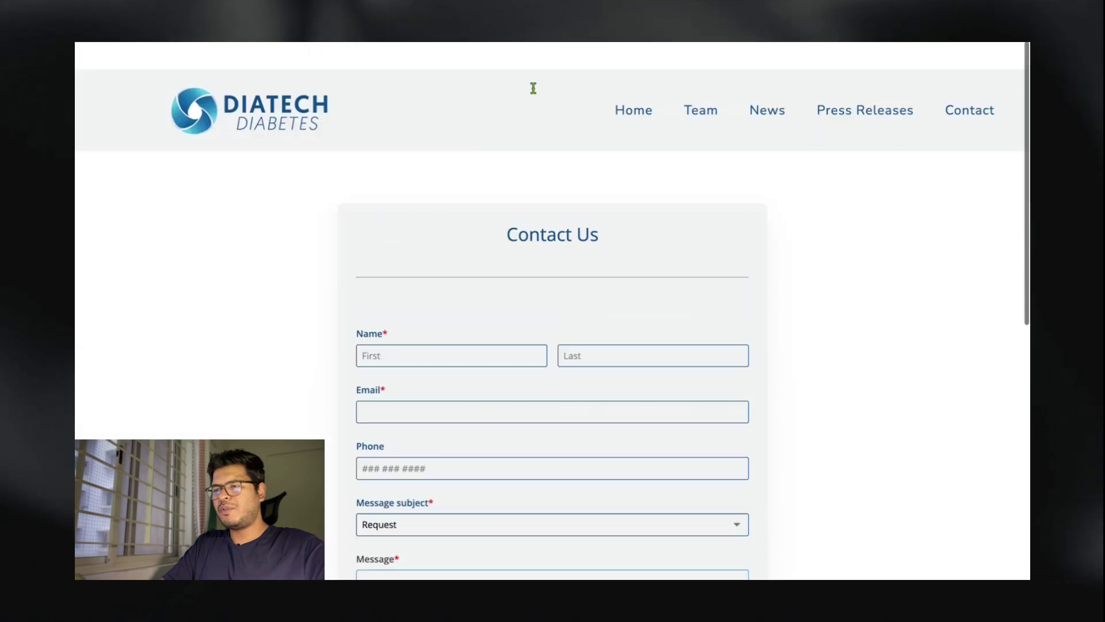
pyautogui.scroll(-8, 563, 123)
pyautogui.hotkey('ctrl', 'w')
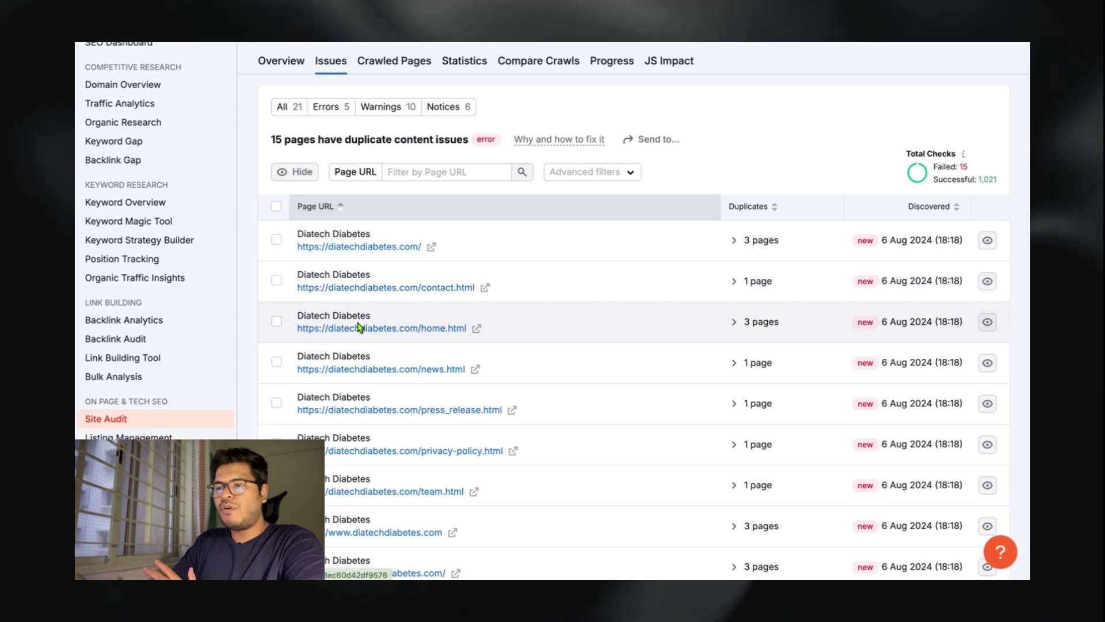
# Review the remaining URLs with duplicate content and go back to the issue list
pyautogui.scroll(-3, 374, 397)
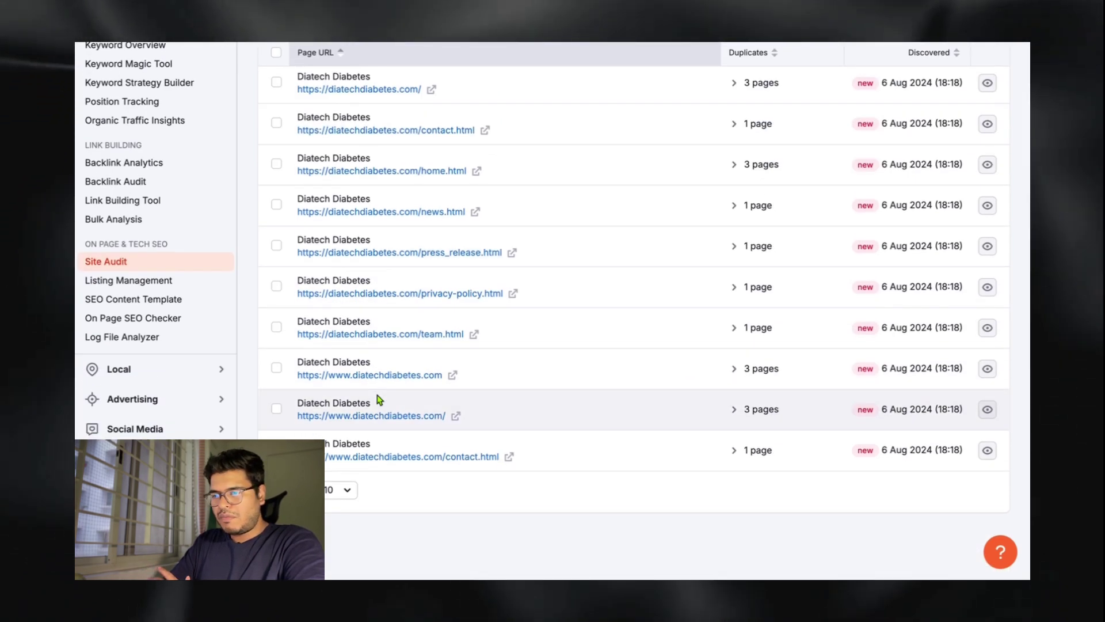
pyautogui.scroll(2, 379, 398)
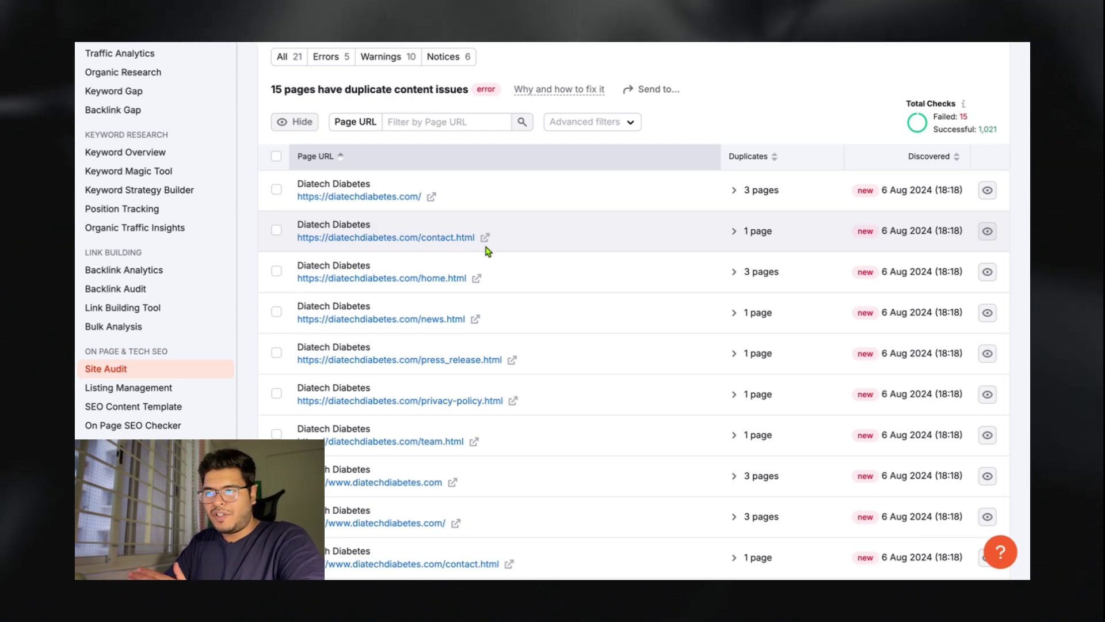
pyautogui.hotkey('alt', 'Left')
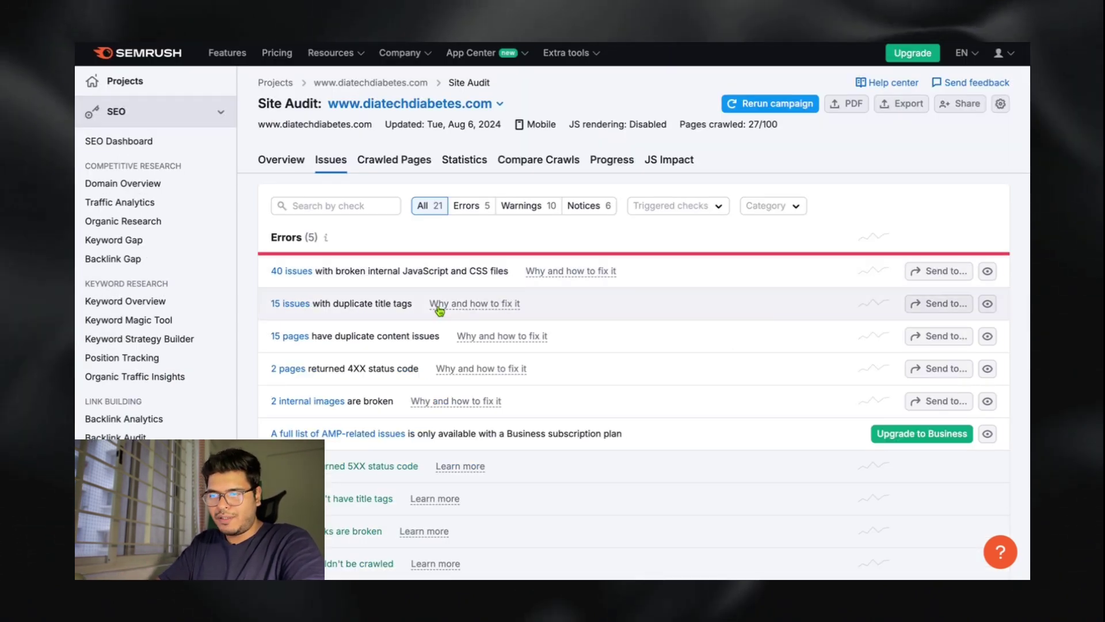
# Check the pages returning a 4XX status code, and open the team page's broken LinkedIn.png from the broken internal images issue
pyautogui.click(288, 368)
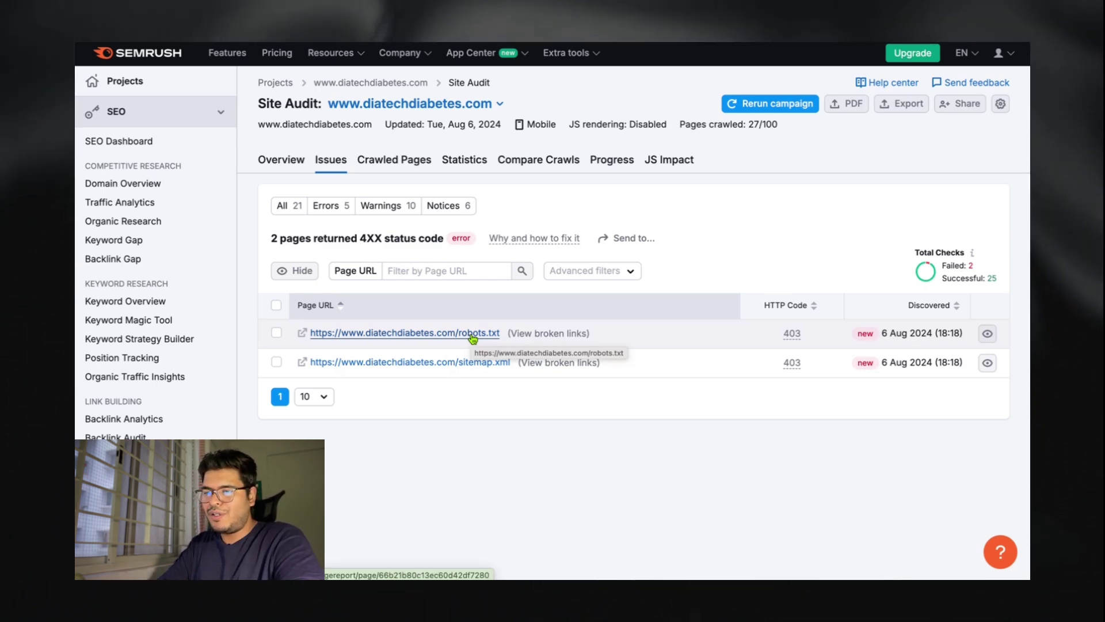
pyautogui.hotkey('alt', 'Left')
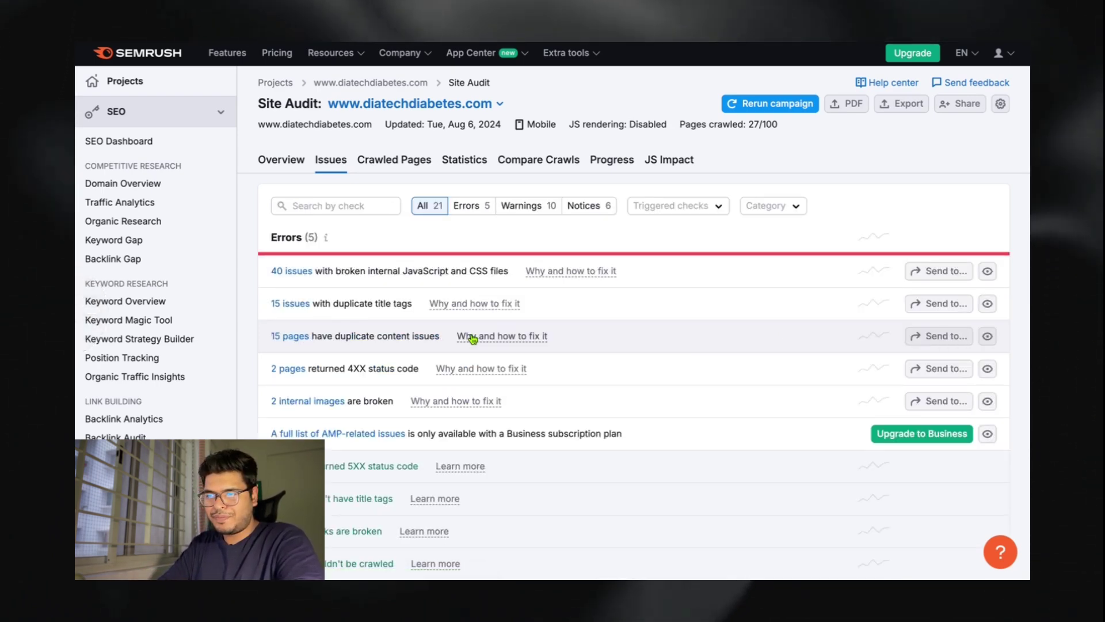
pyautogui.click(314, 401)
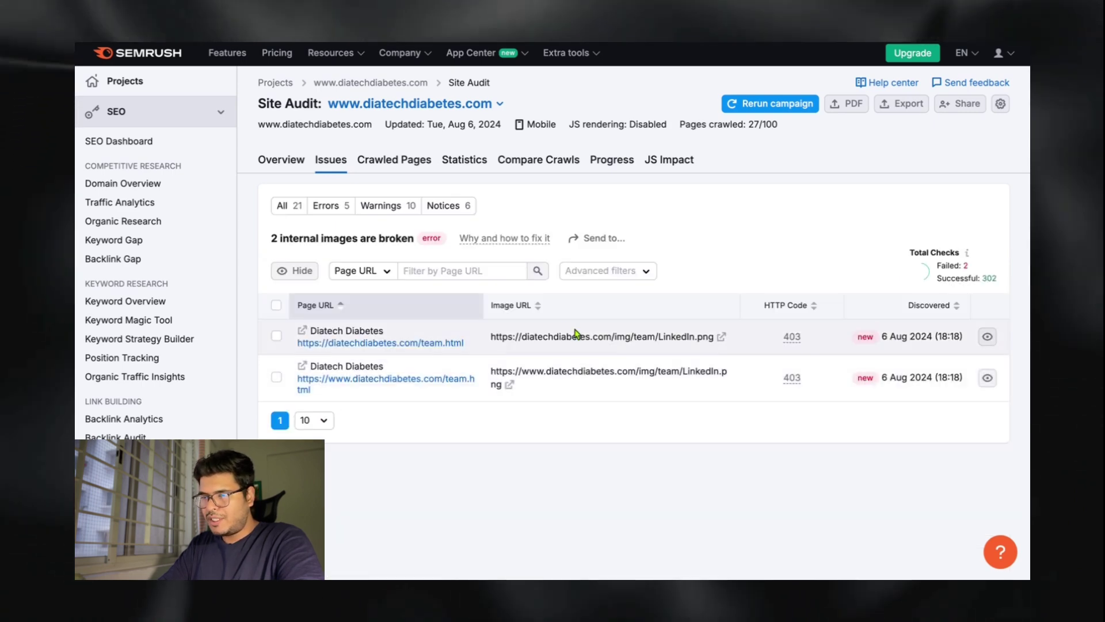
pyautogui.click(722, 337)
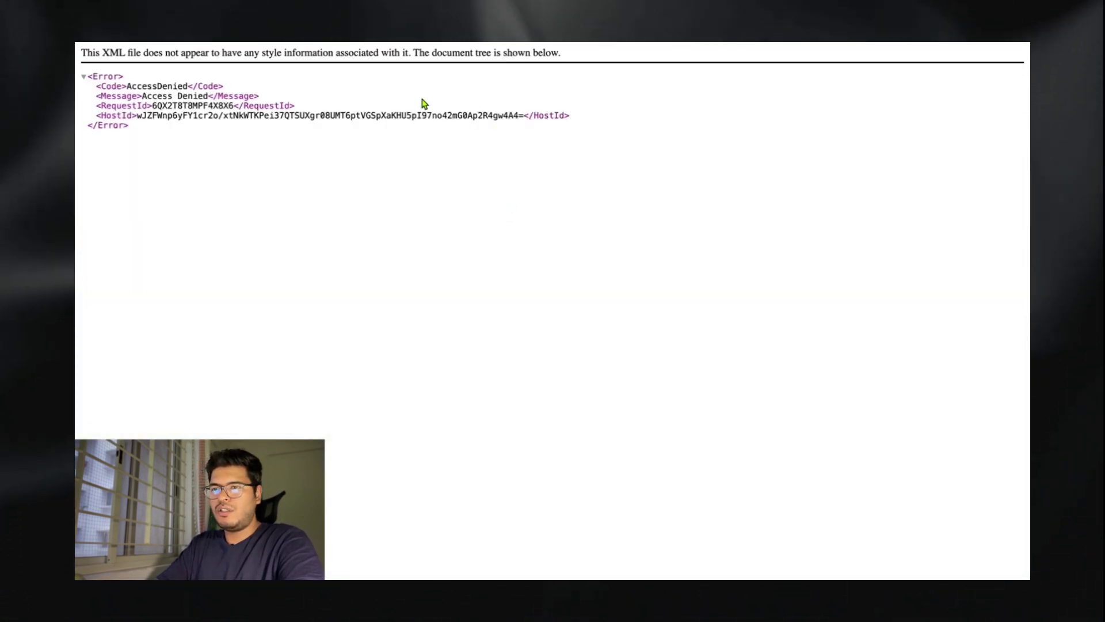
pyautogui.press('super+w')
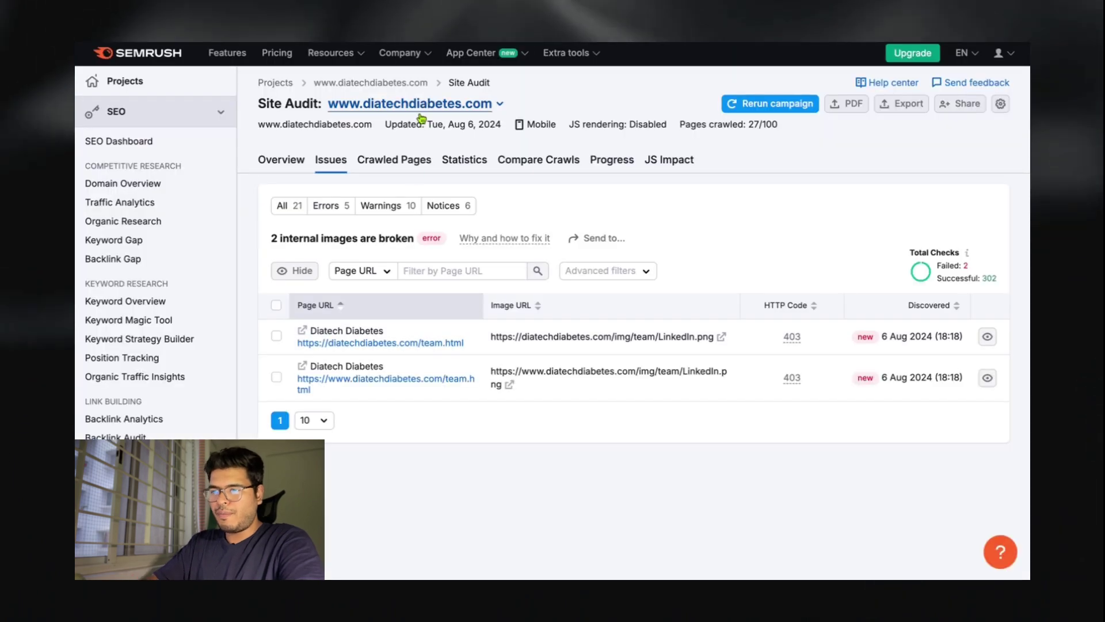
# Open the live diatechdiabetes.com/team.html page from the broken images issue and examine its team photos and backer logos
pyautogui.click(304, 335)
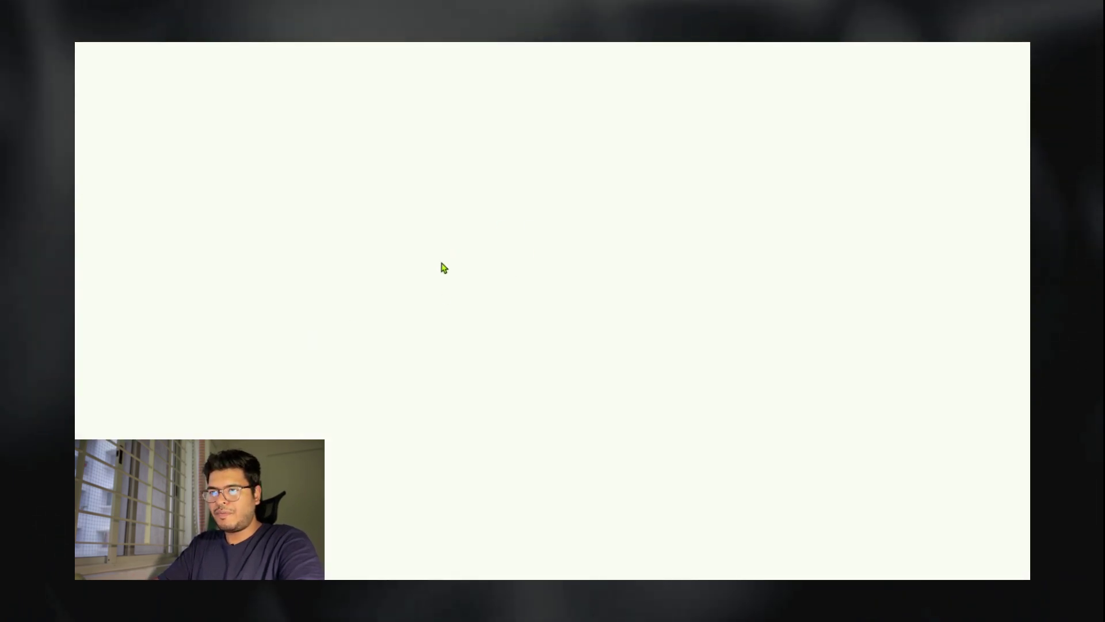
pyautogui.scroll(-5, 444, 268)
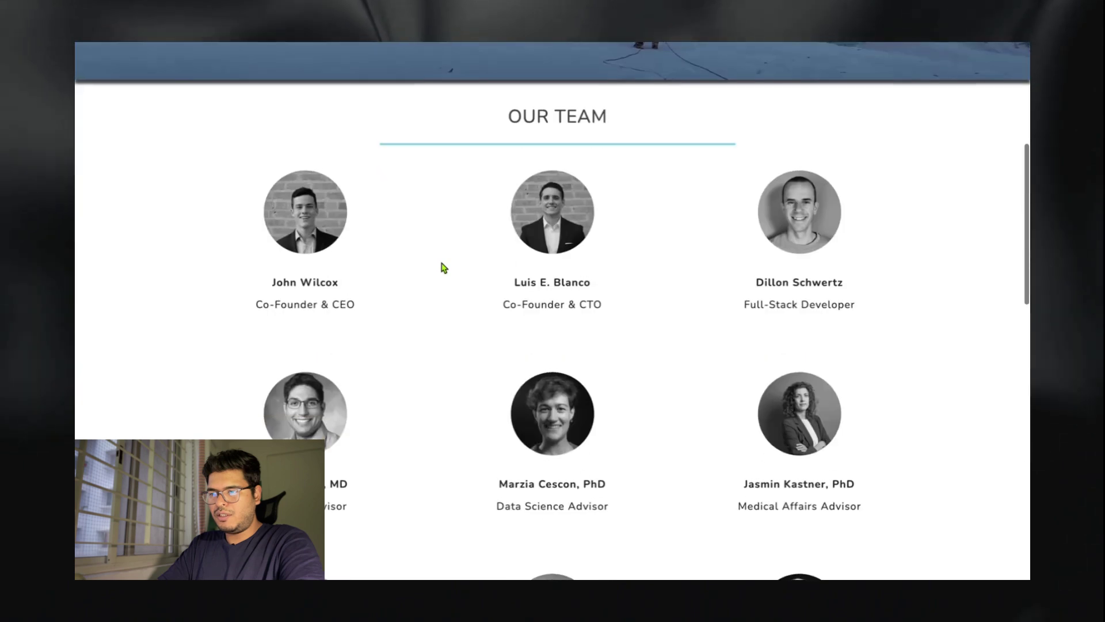
pyautogui.scroll(3, 444, 268)
pyautogui.scroll(-12, 444, 264)
pyautogui.scroll(2, 444, 266)
pyautogui.scroll(8, 444, 266)
pyautogui.scroll(-10, 443, 267)
pyautogui.scroll(1, 443, 266)
pyautogui.scroll(3, 488, 564)
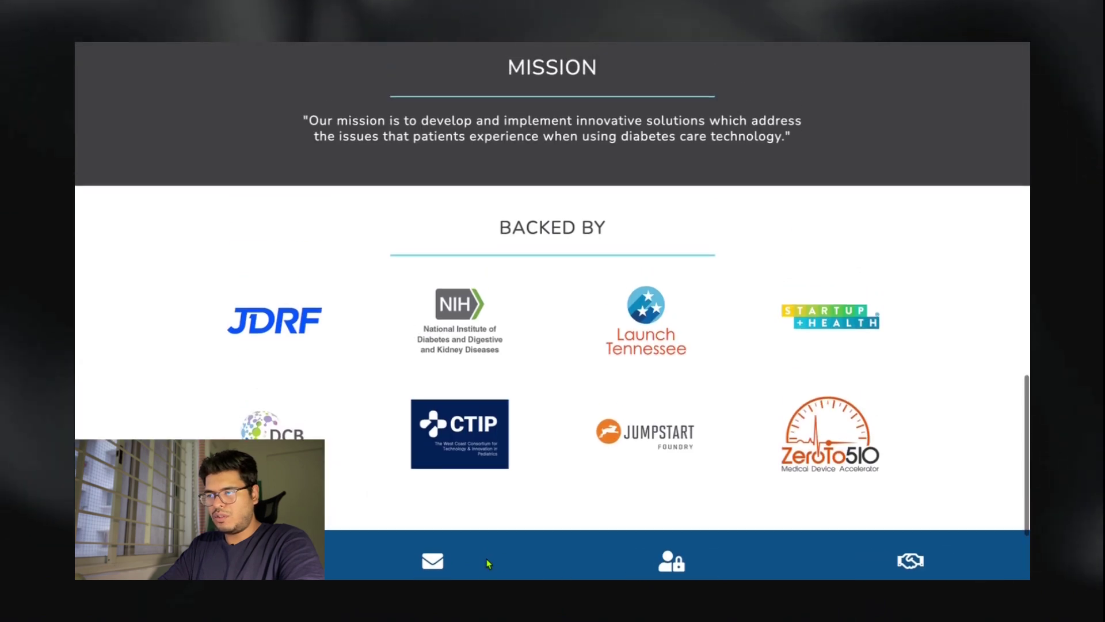
pyautogui.scroll(6, 488, 563)
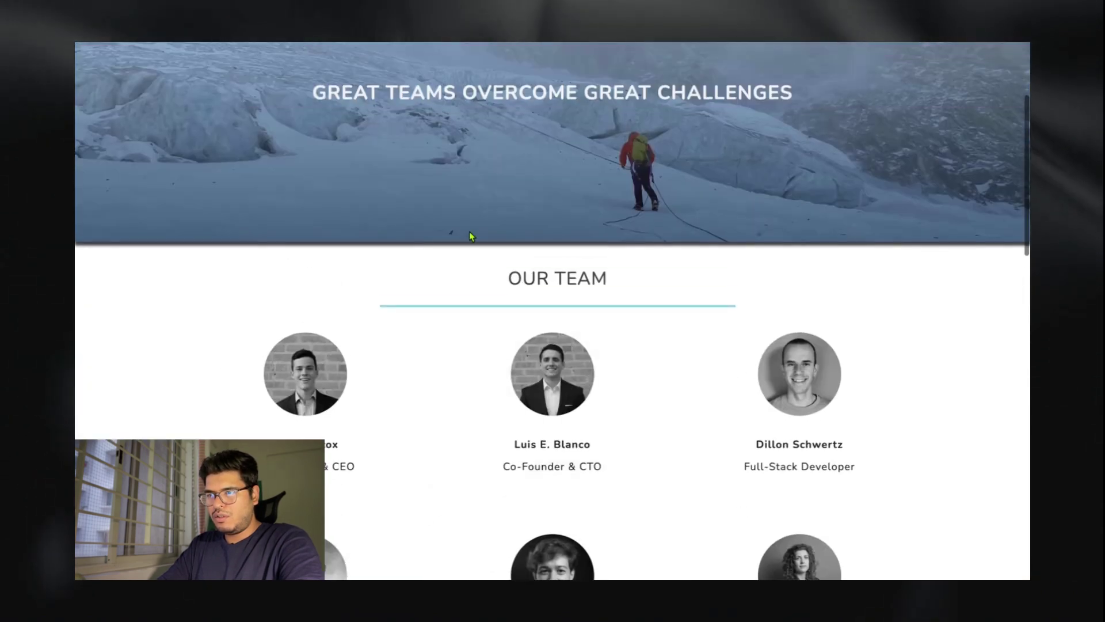
pyautogui.scroll(3, 427, 138)
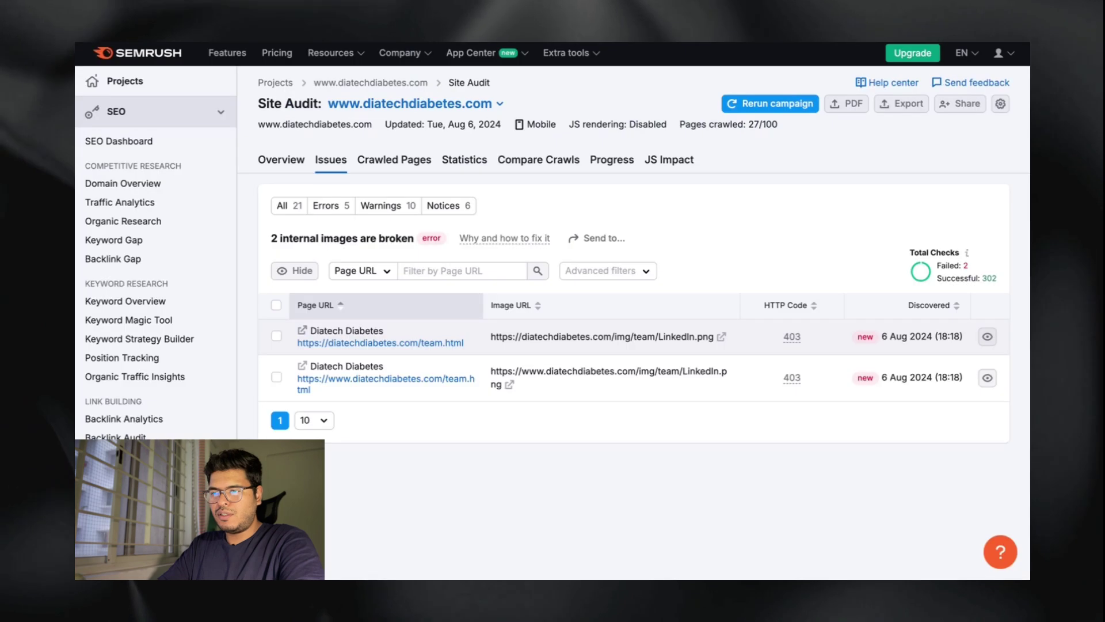
# Return to the audit's issue list and filter it to show only warnings
pyautogui.hotkey('alt', 'Left')
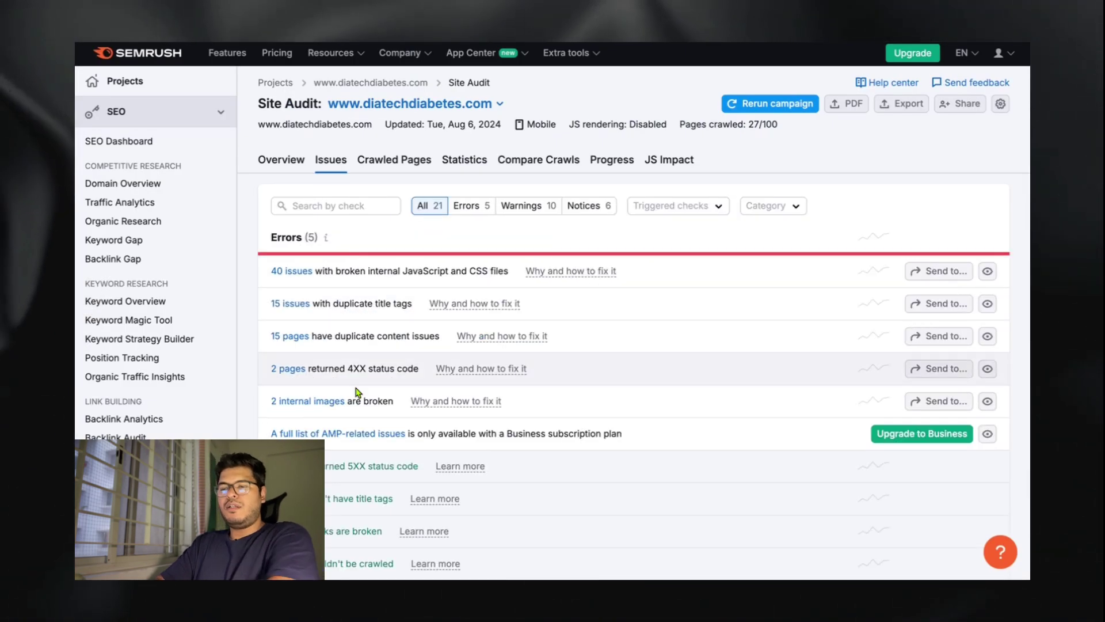
pyautogui.click(469, 206)
pyautogui.click(505, 205)
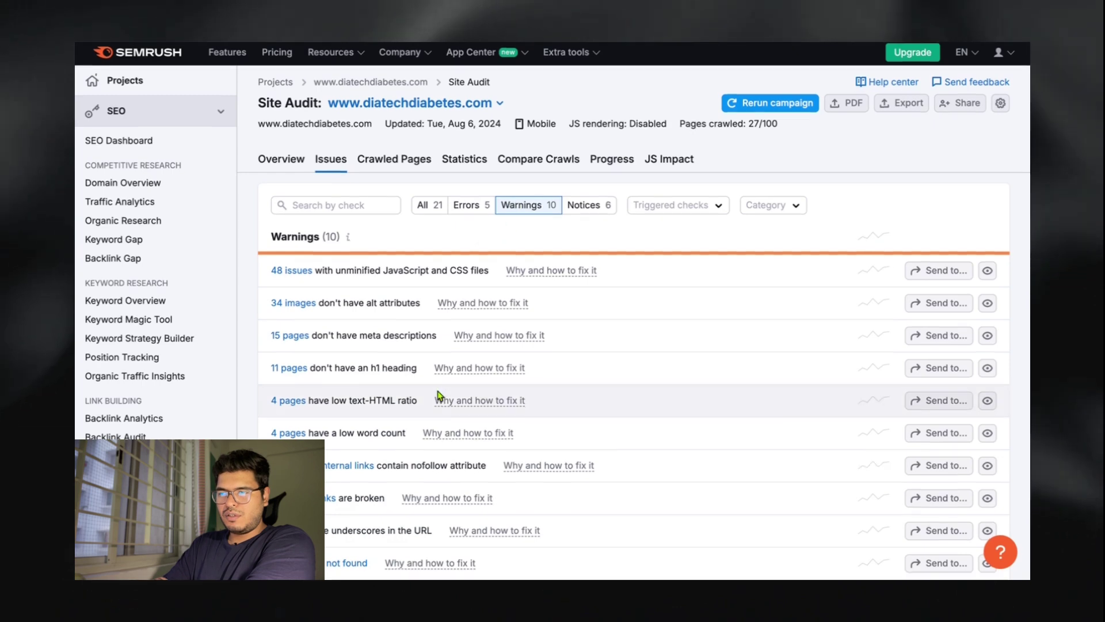
pyautogui.scroll(-1, 439, 395)
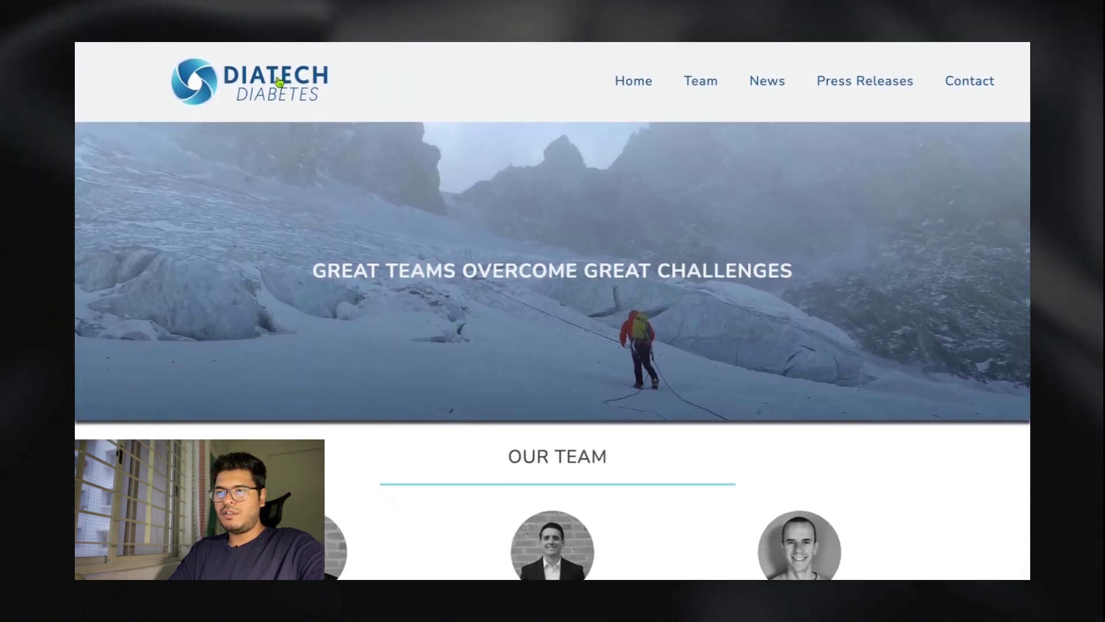
# Switch to the live Diatech Diabetes team page and go to the site's home page
pyautogui.click(279, 92)
pyautogui.scroll(-1, 533, 249)
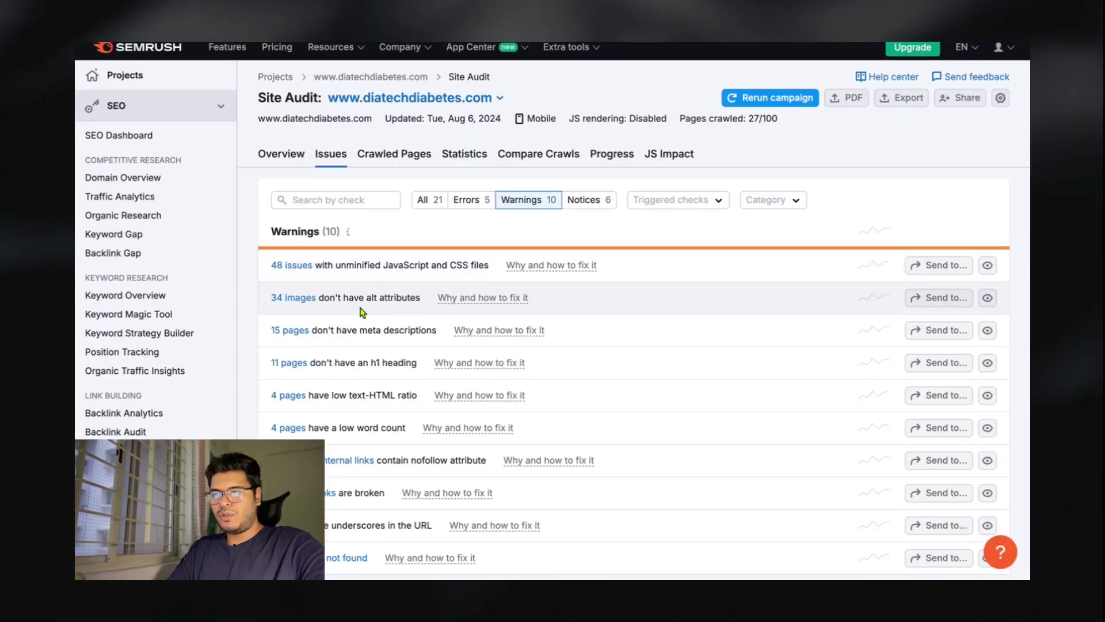
# In the audit warnings, view the pages without meta descriptions and return to the warnings list
pyautogui.scroll(-1, 362, 311)
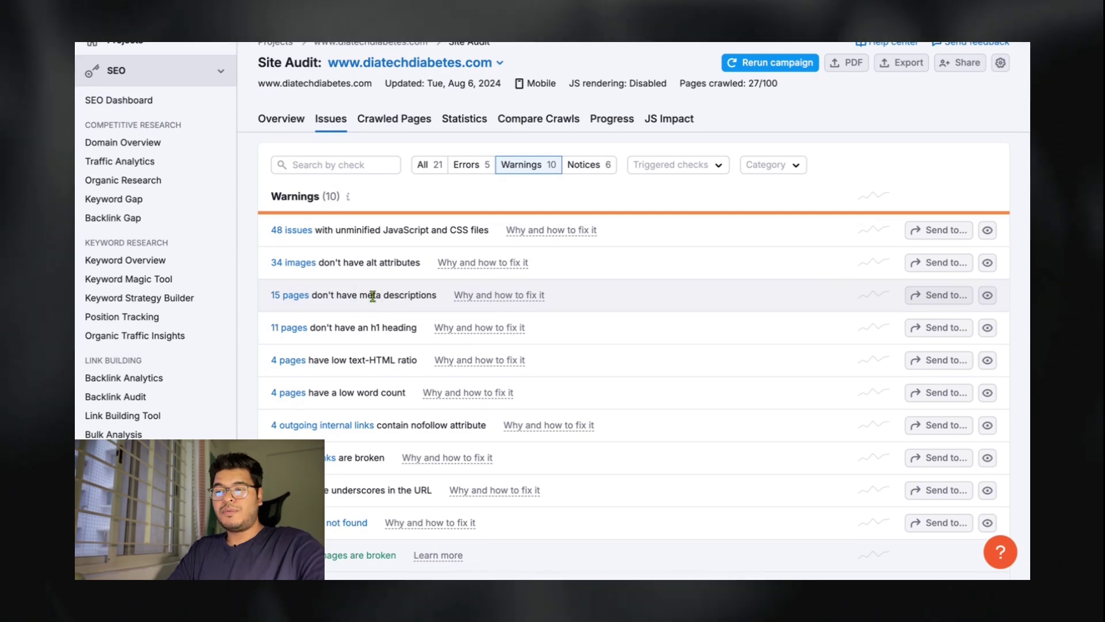
pyautogui.click(371, 296)
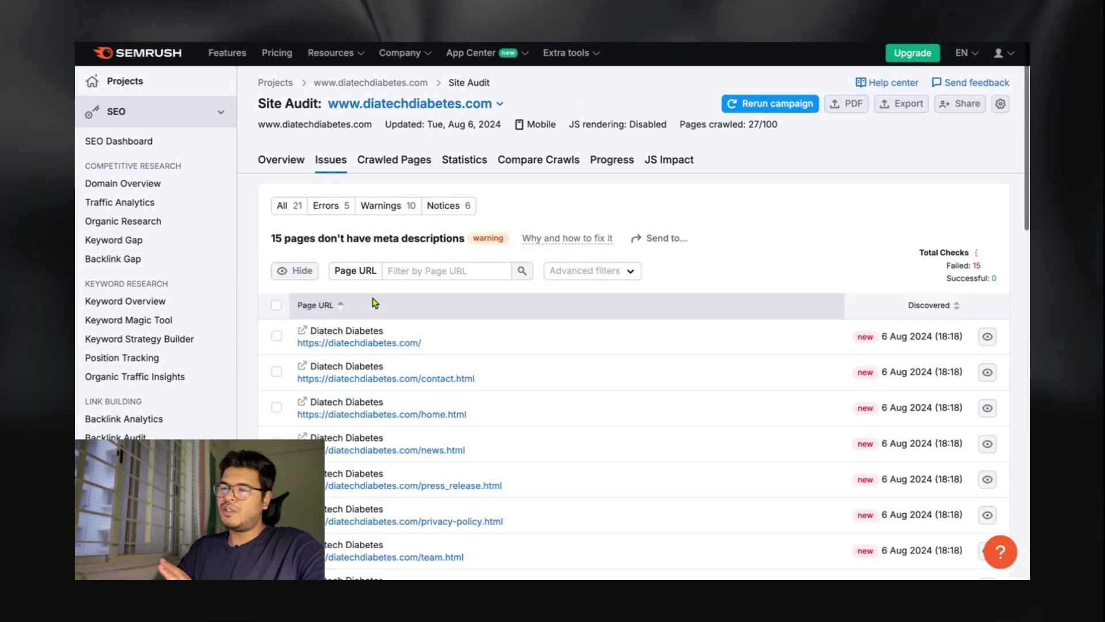
pyautogui.hscroll(-5, 372, 296)
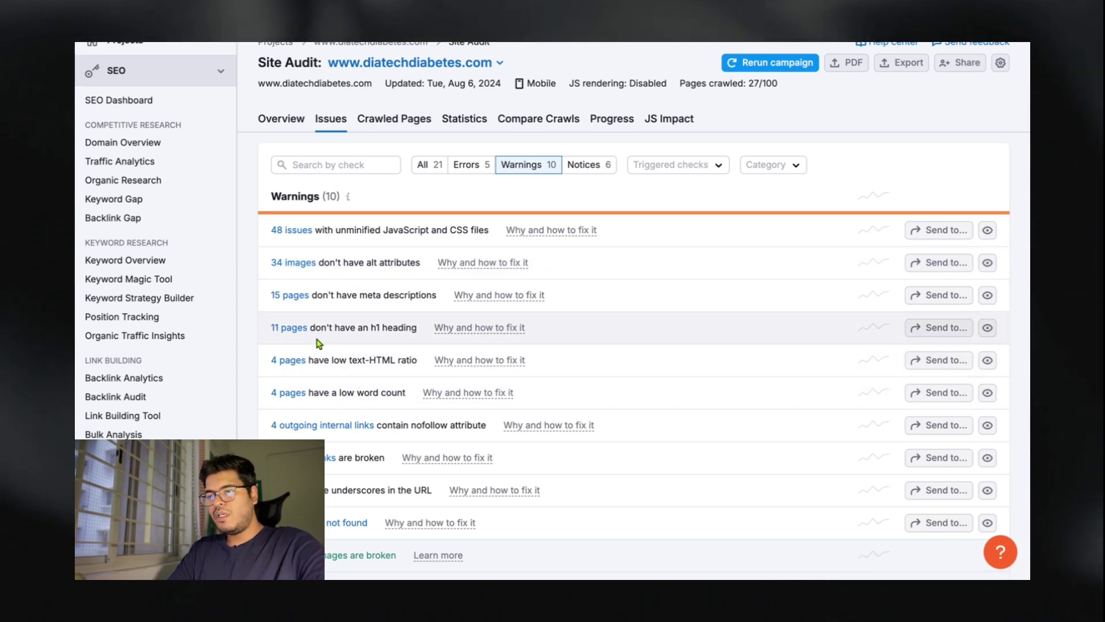
# Review the URLs of pages without an h1 heading and go back to the warnings list
pyautogui.click(289, 328)
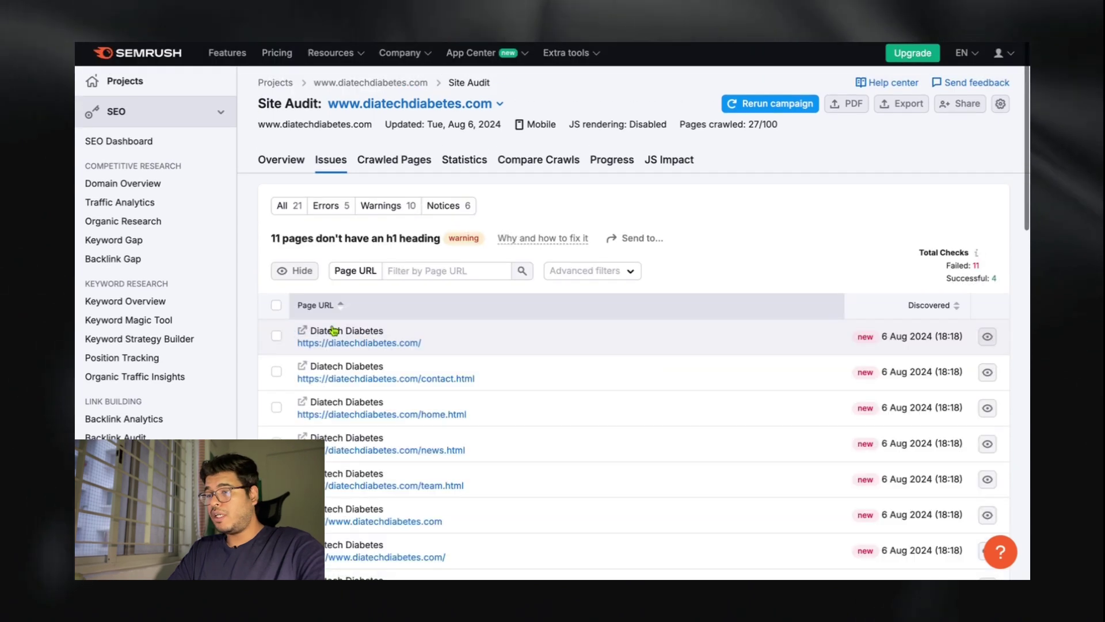
pyautogui.scroll(-3, 584, 328)
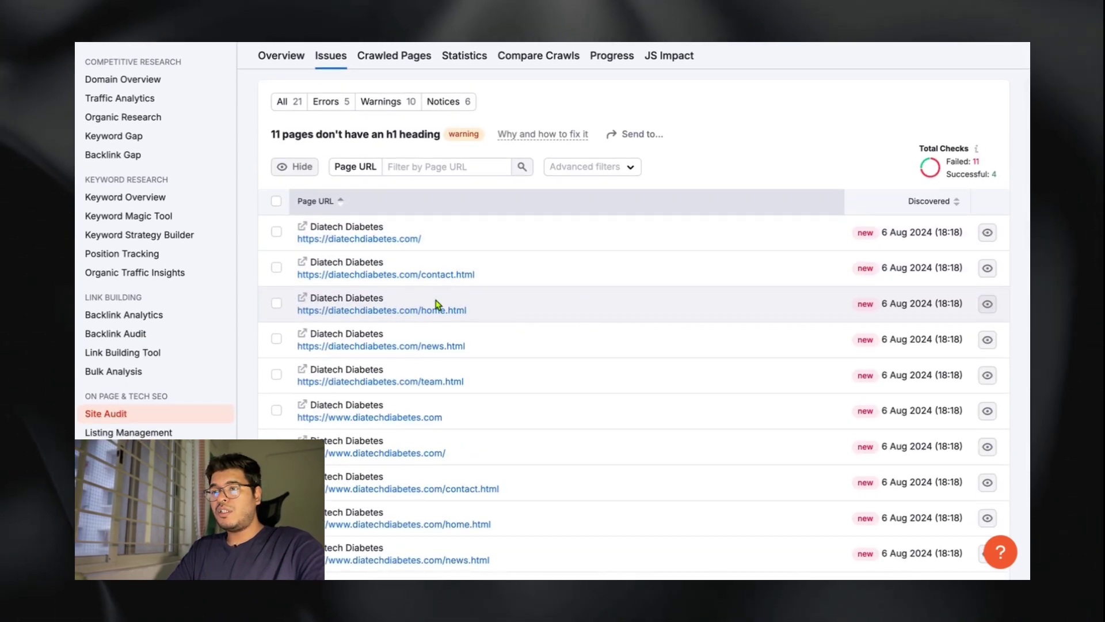
pyautogui.hotkey('alt', 'Left')
# Inspect the HTML of the live home page's "Simple and Discreet" banner text, expand its centered div, and close the inspector
pyautogui.click(421, 60)
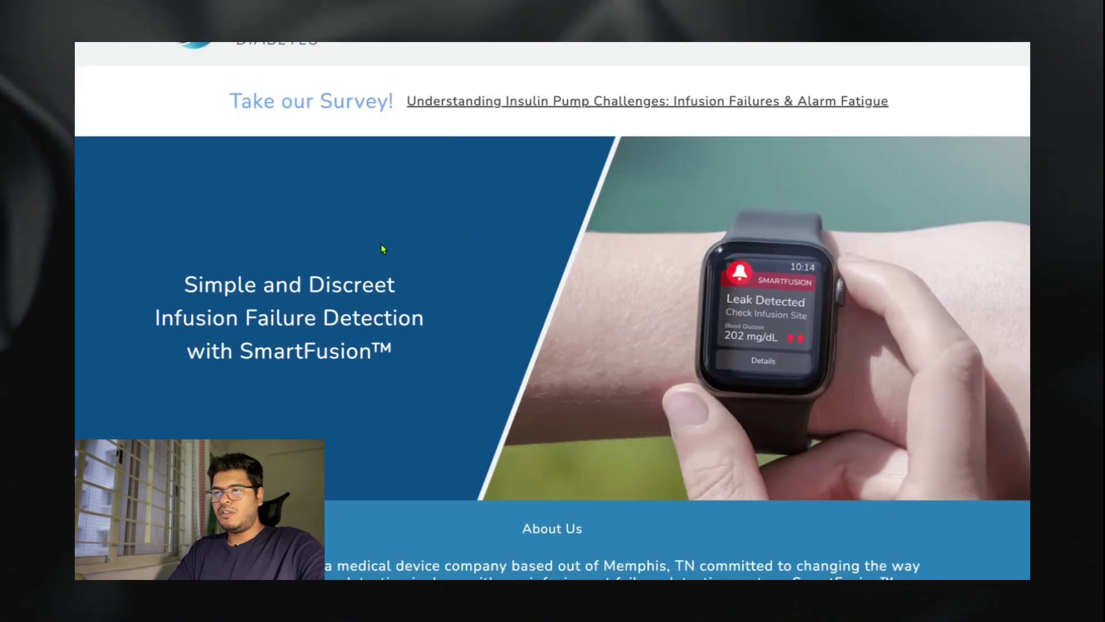
pyautogui.scroll(2, 382, 247)
pyautogui.rightClick(321, 342)
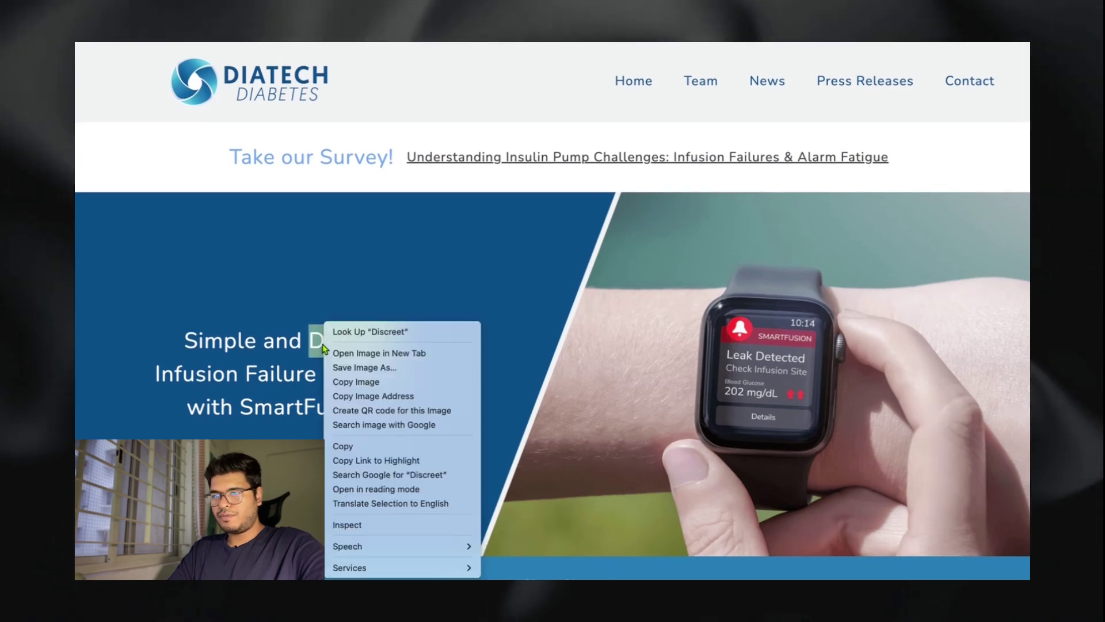
pyautogui.click(382, 525)
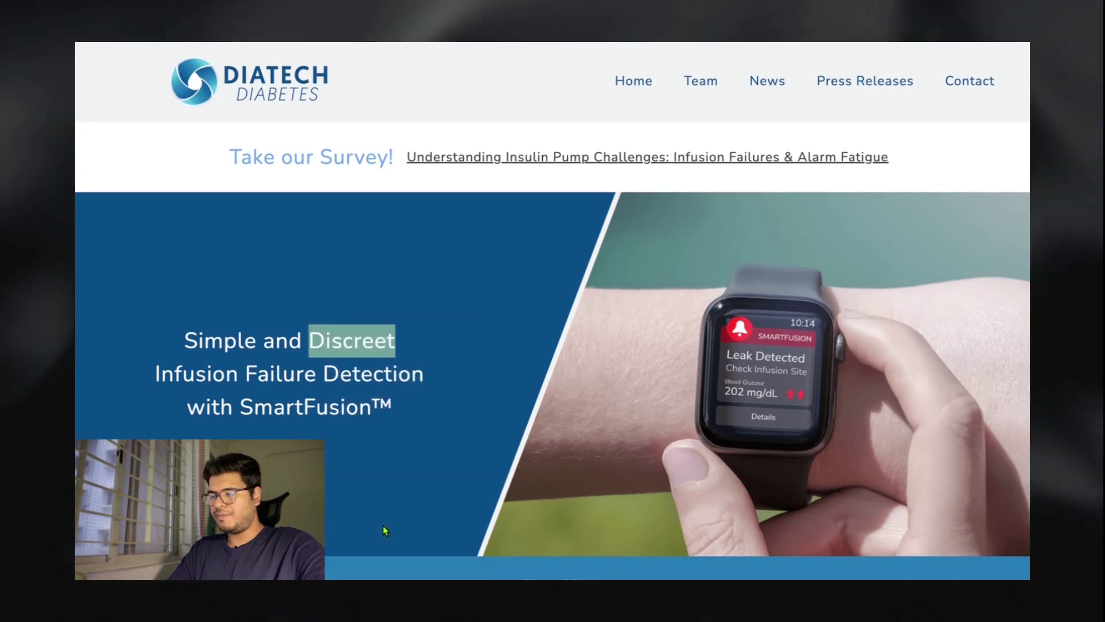
pyautogui.scroll(-2, 786, 163)
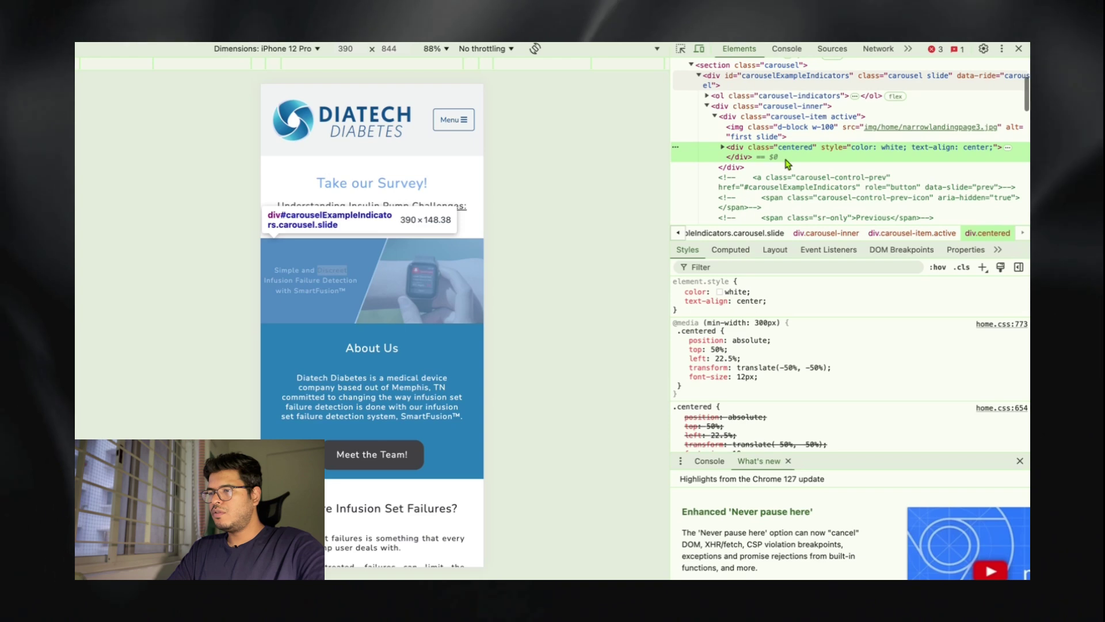
pyautogui.click(723, 147)
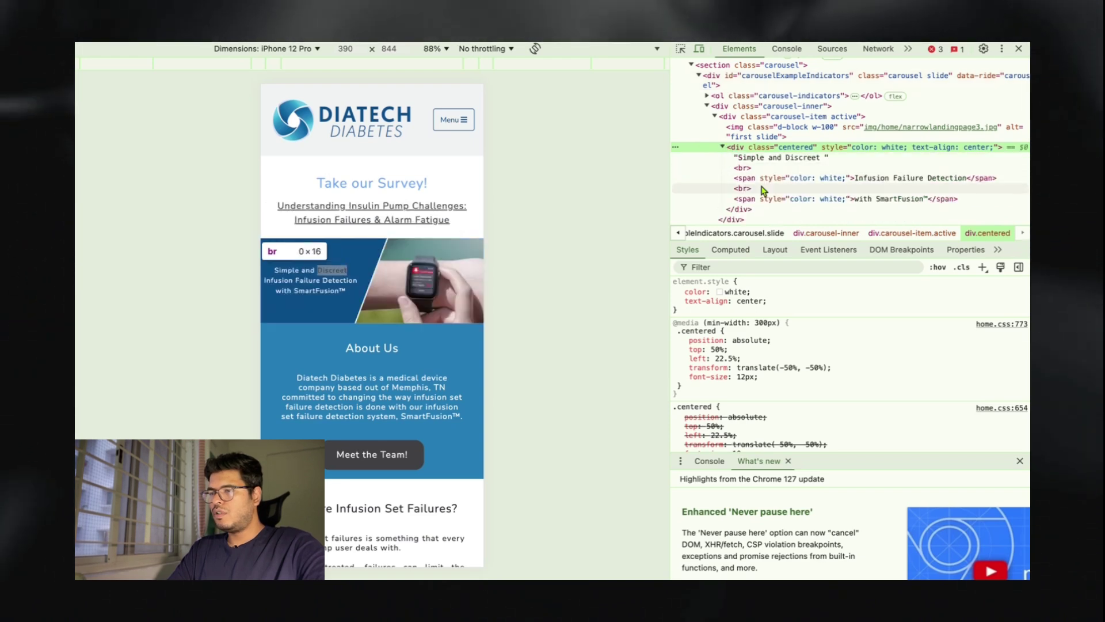
pyautogui.click(1020, 49)
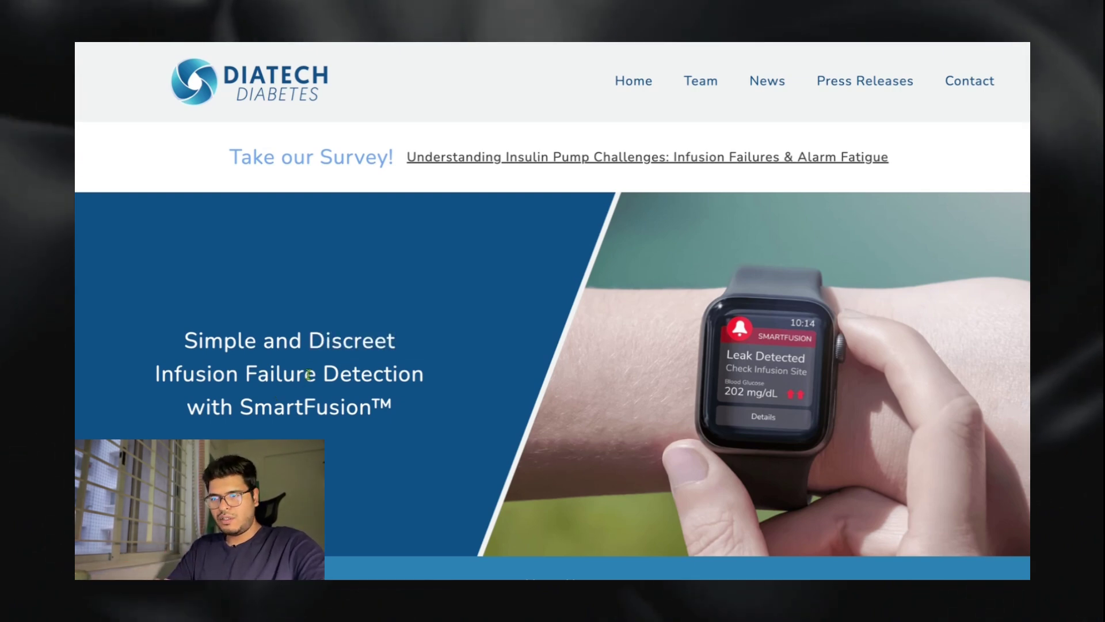
pyautogui.scroll(-2, 290, 359)
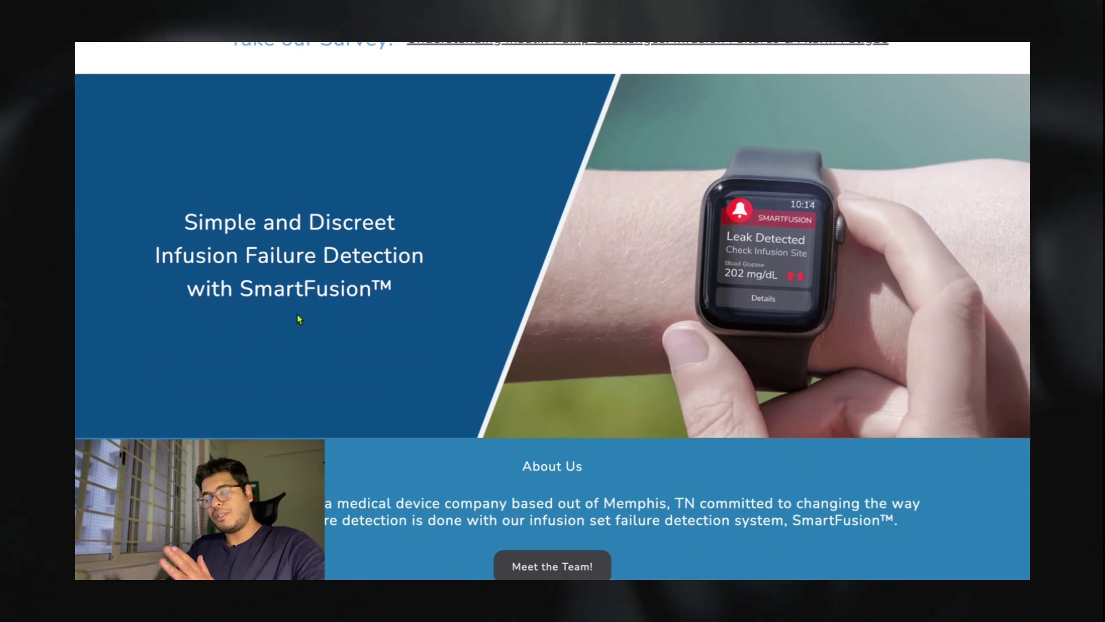
pyautogui.scroll(2, 425, 361)
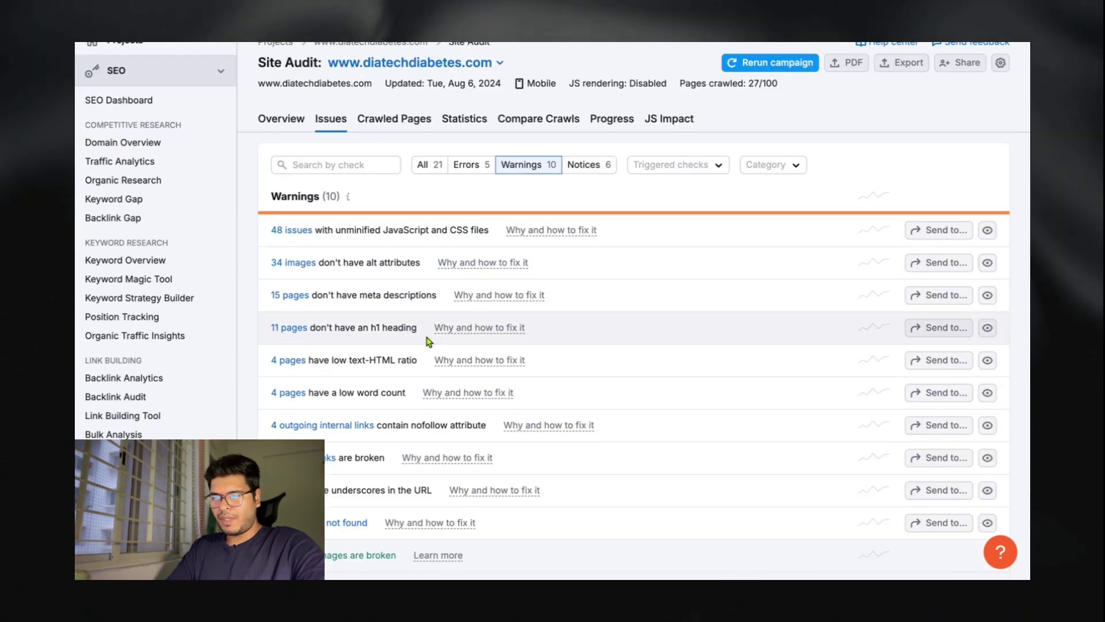
# Open the audit warning about outgoing internal links that contain a nofollow attribute
pyautogui.scroll(-1, 429, 341)
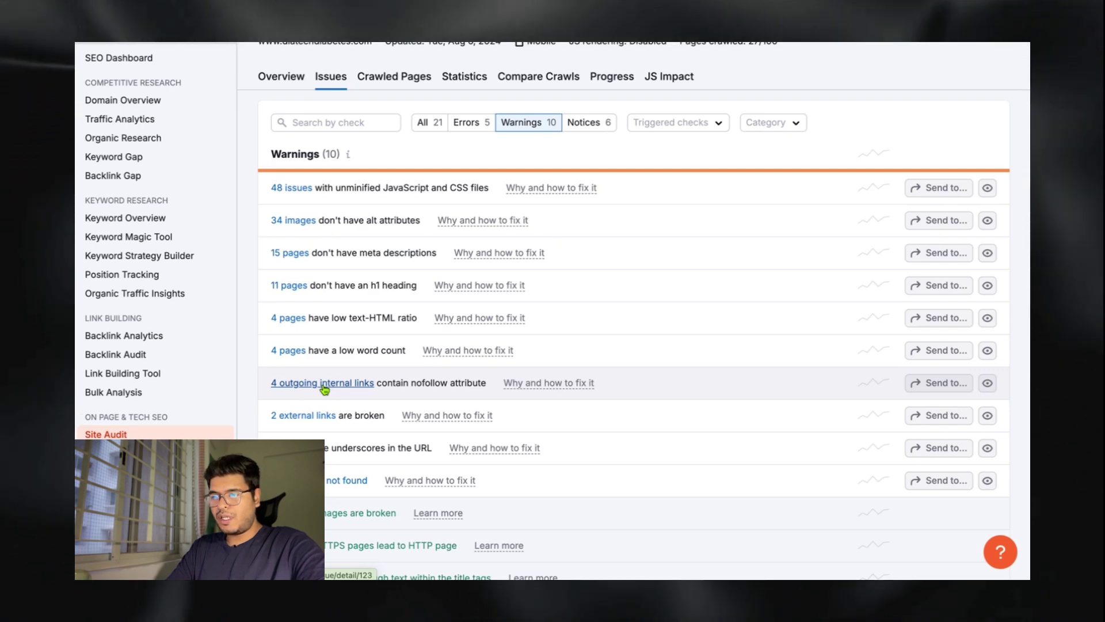
pyautogui.click(325, 384)
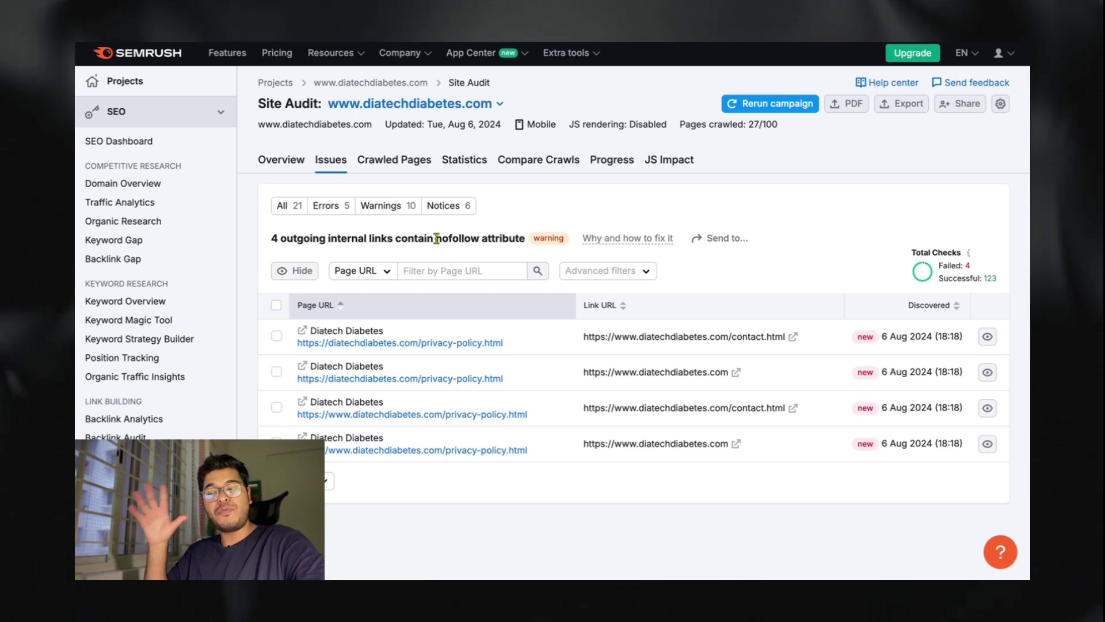
# Search Google in a new tab for "diabetes wikipedia" and open the Wikipedia article on diabetes
pyautogui.hotkey('ctrl', 't')
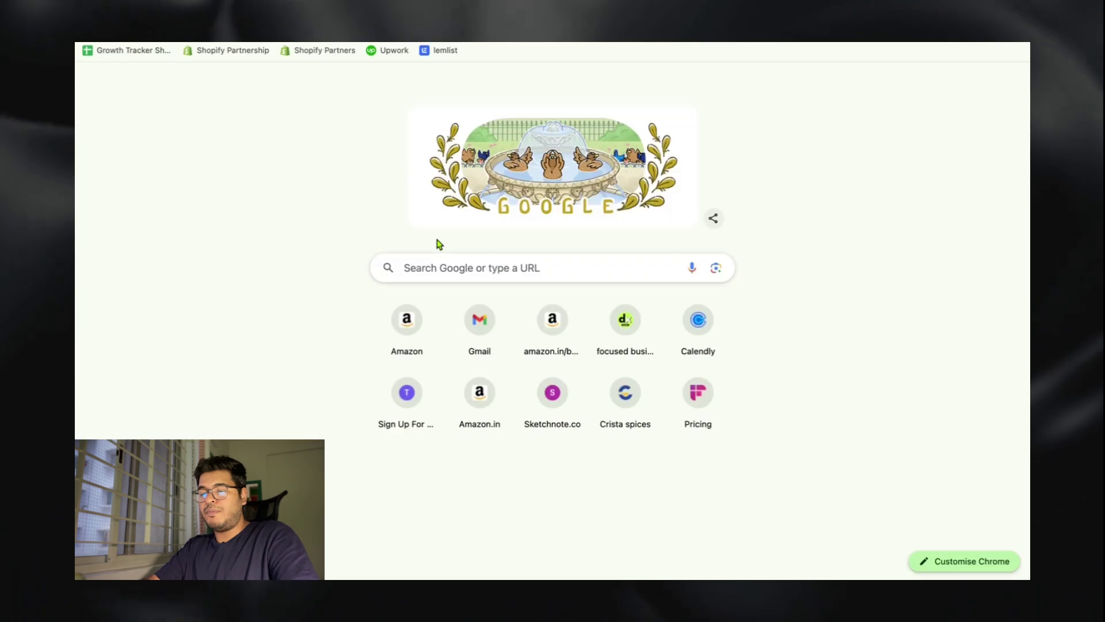
pyautogui.write('diabetes wikipedia')
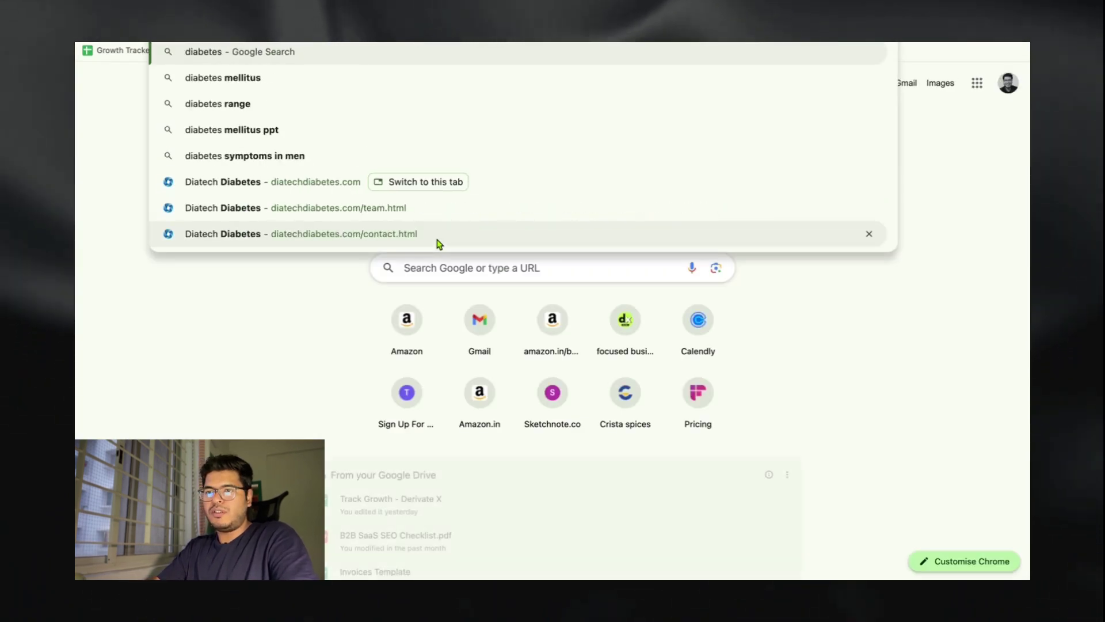
pyautogui.press('Return')
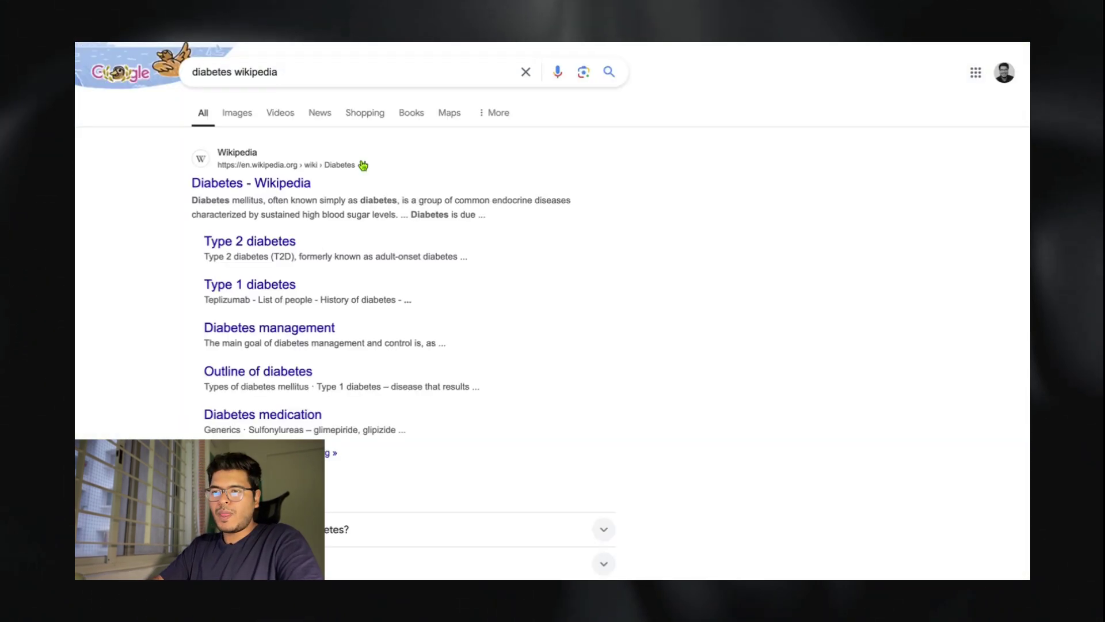
pyautogui.click(278, 191)
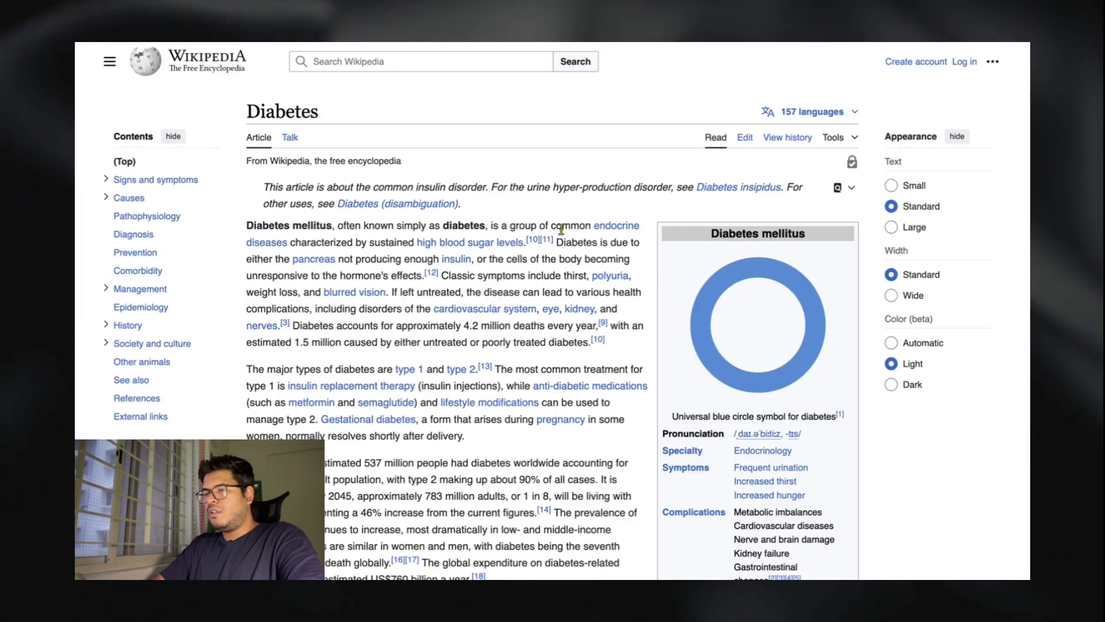
# Follow the endocrine diseases internal link in the article's opening sentence and return to the Diabetes article
pyautogui.click(625, 230)
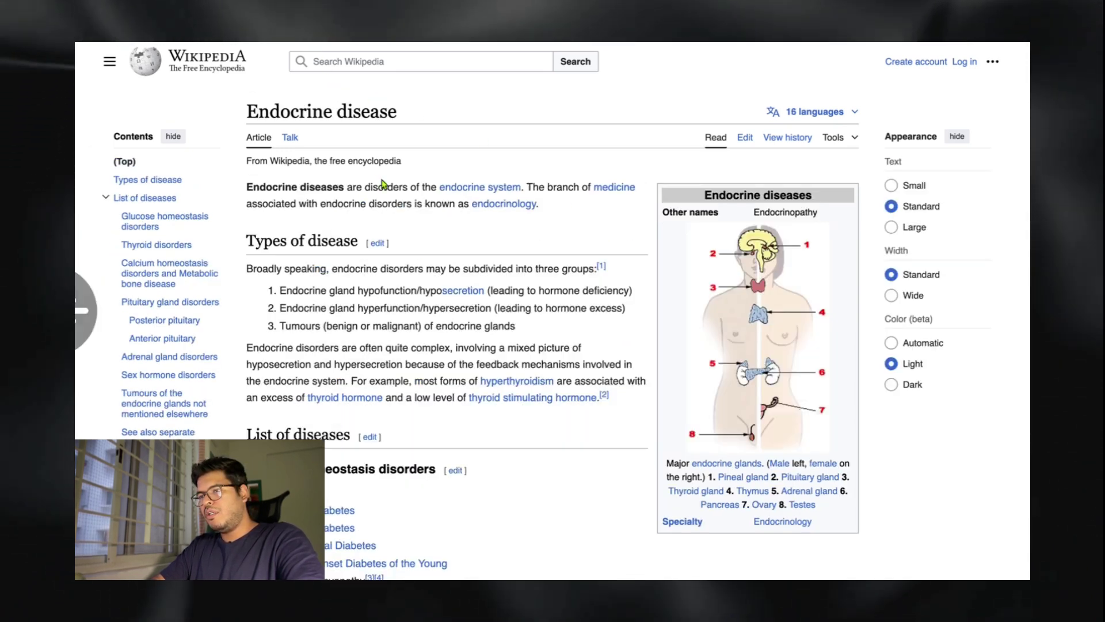
pyautogui.hotkey('alt', 'Left')
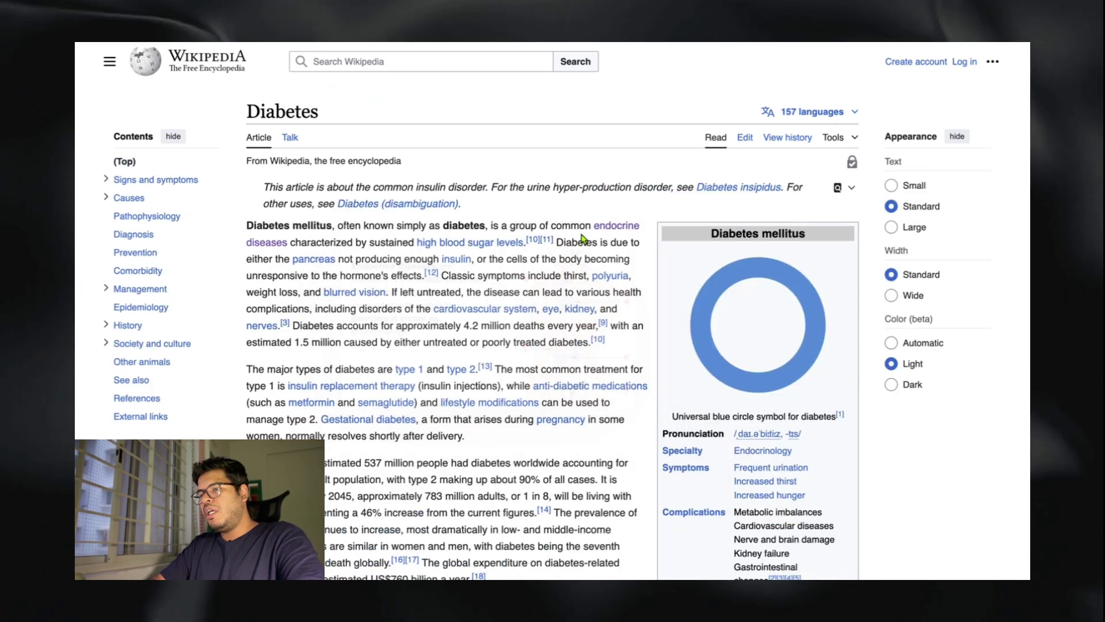
pyautogui.click(614, 230)
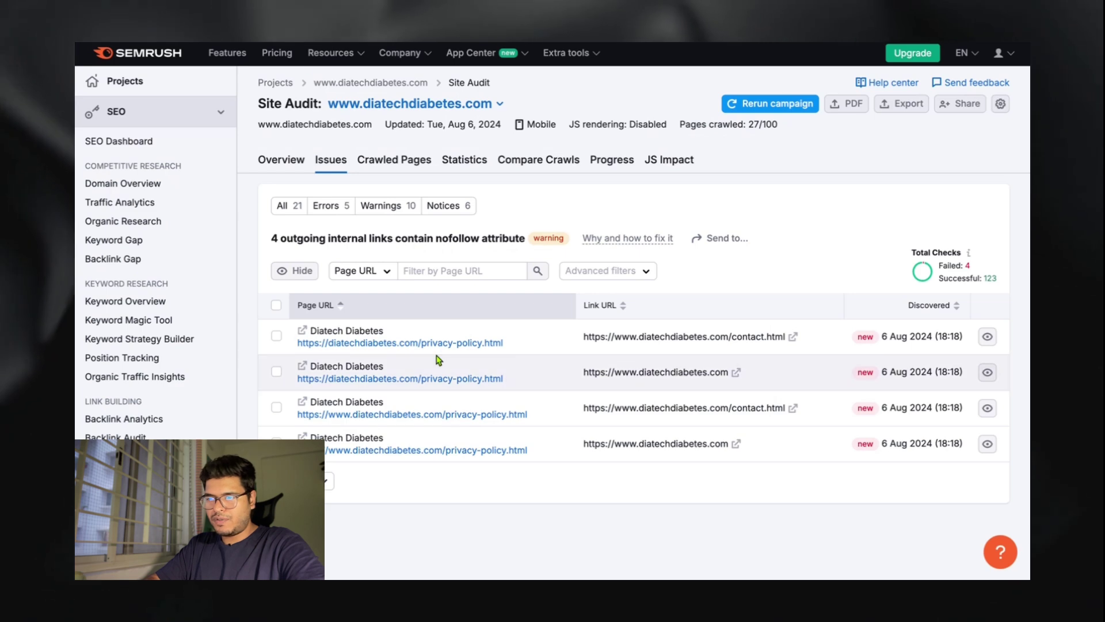
# Return to the audit's warnings list, check the pages with underscores in the URL, and go back to the list
pyautogui.hotkey('alt', 'Left')
pyautogui.scroll(-1, 438, 358)
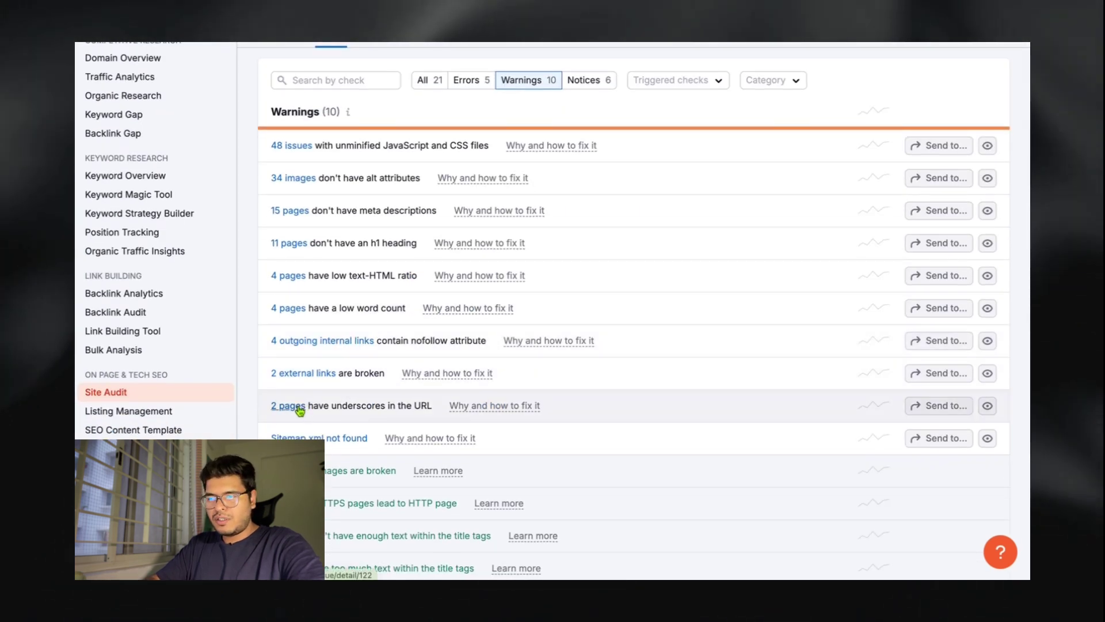
pyautogui.click(298, 406)
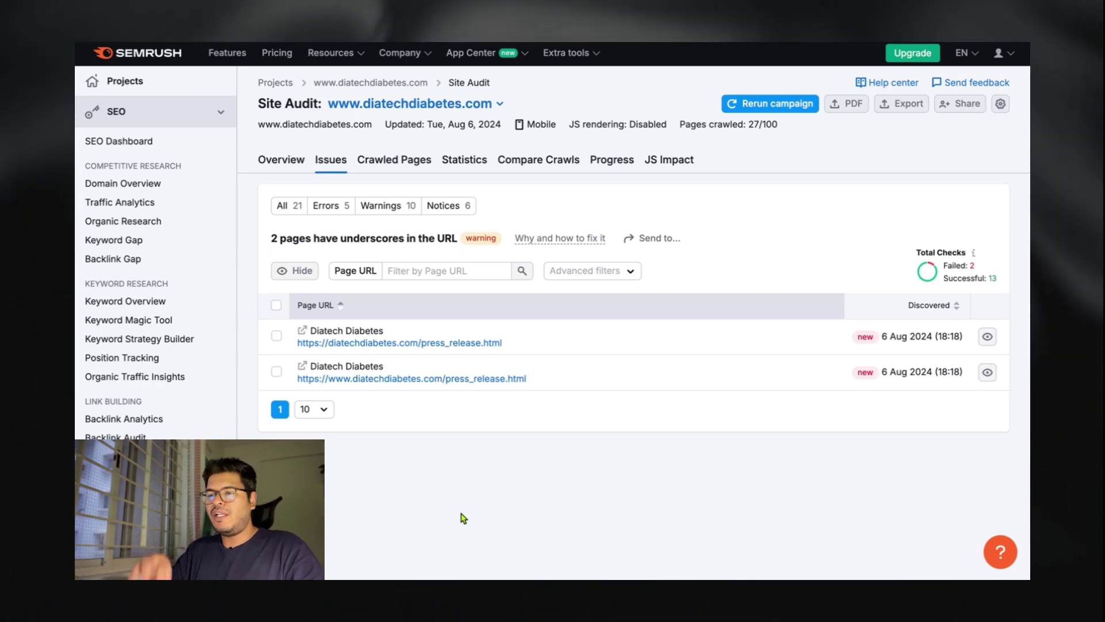
pyautogui.hotkey('alt', 'Left')
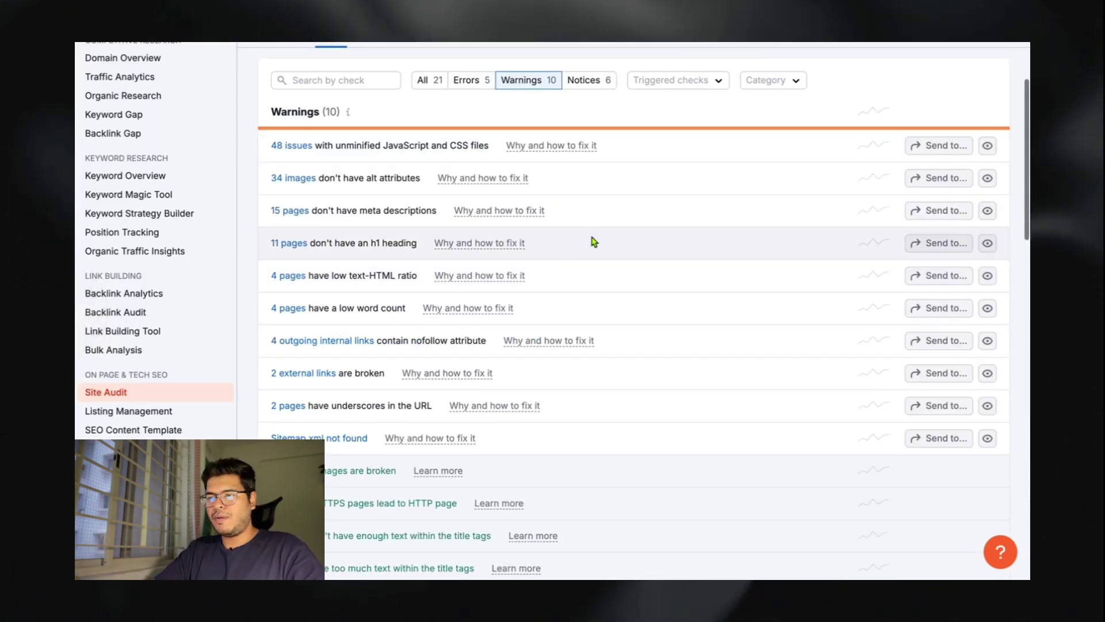
pyautogui.scroll(1, 444, 301)
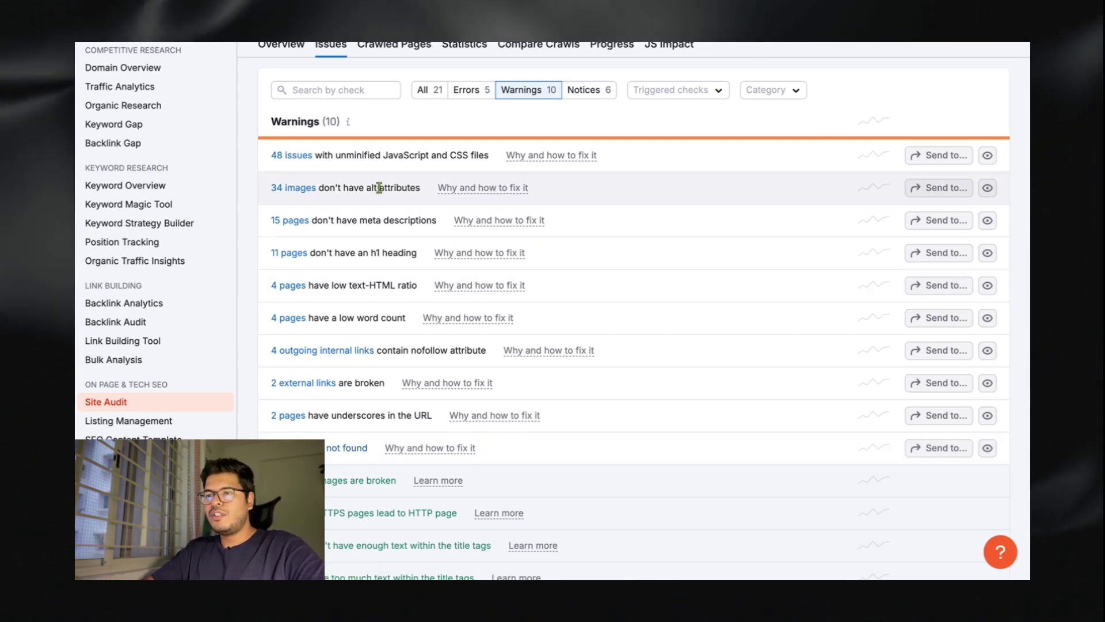
# Open the full top organic keywords report from the diatechdiabetes.com domain overview and look through the search positions
pyautogui.scroll(2, 379, 188)
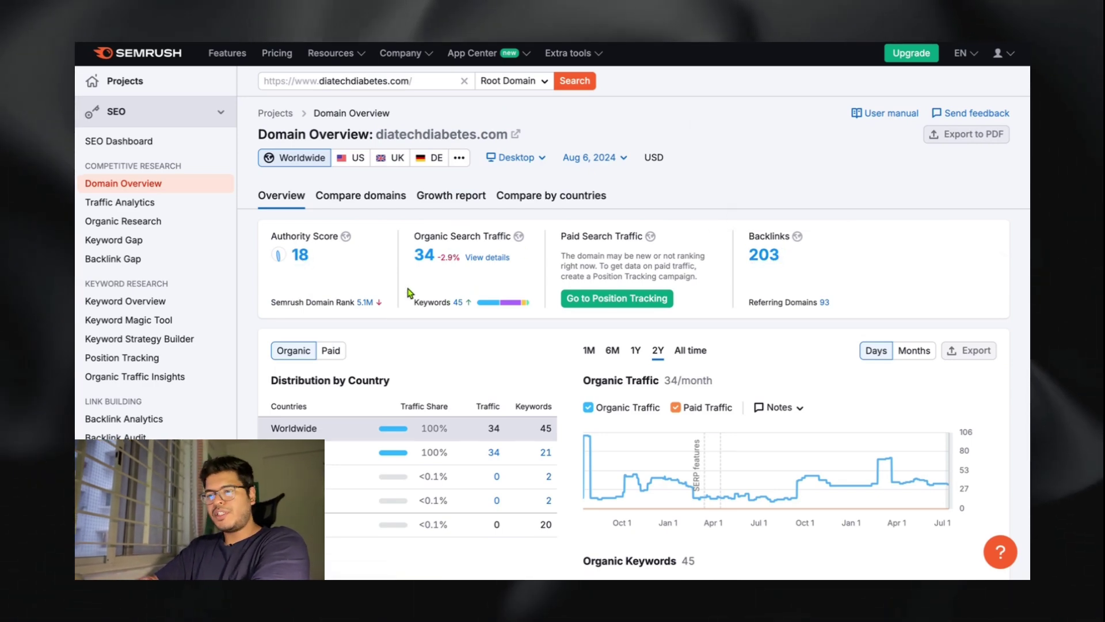
pyautogui.scroll(-8, 359, 339)
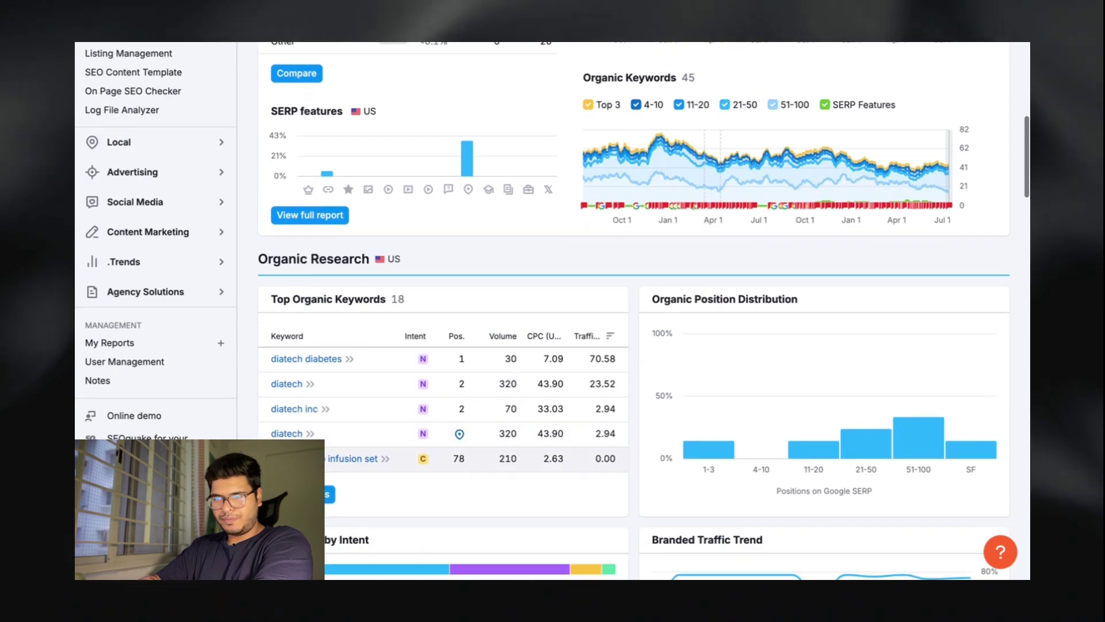
pyautogui.click(357, 299)
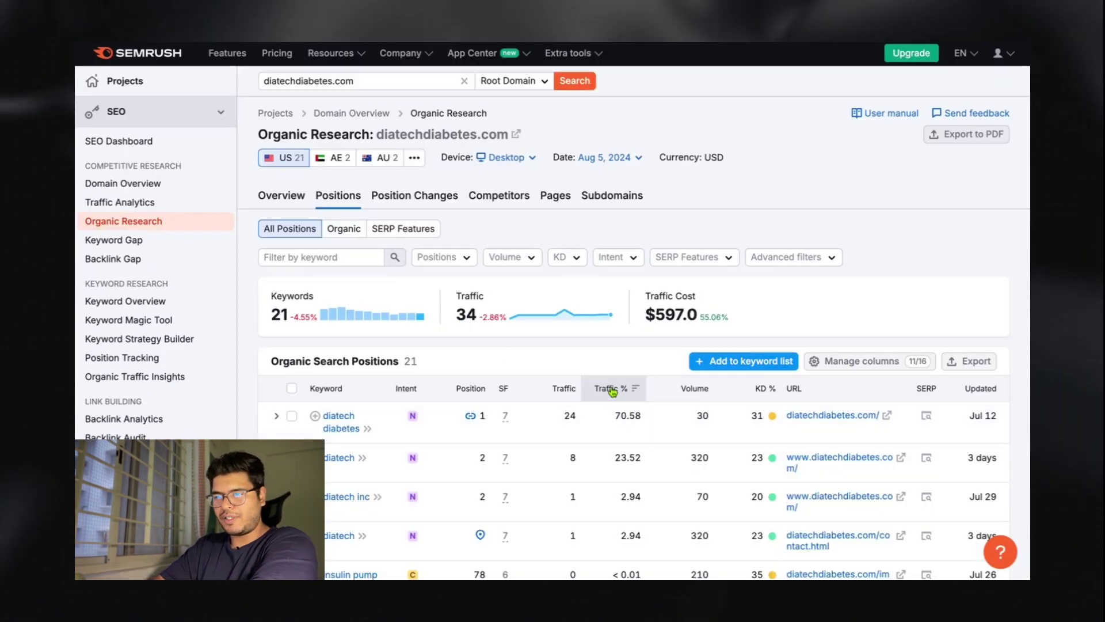
pyautogui.scroll(-1, 616, 268)
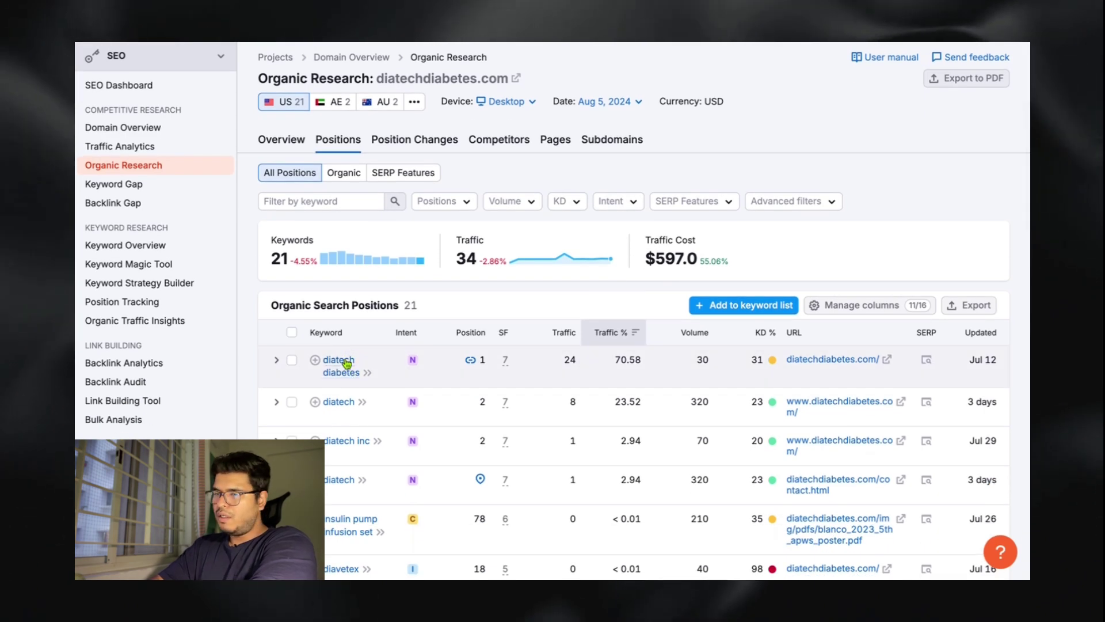
pyautogui.scroll(-1, 348, 380)
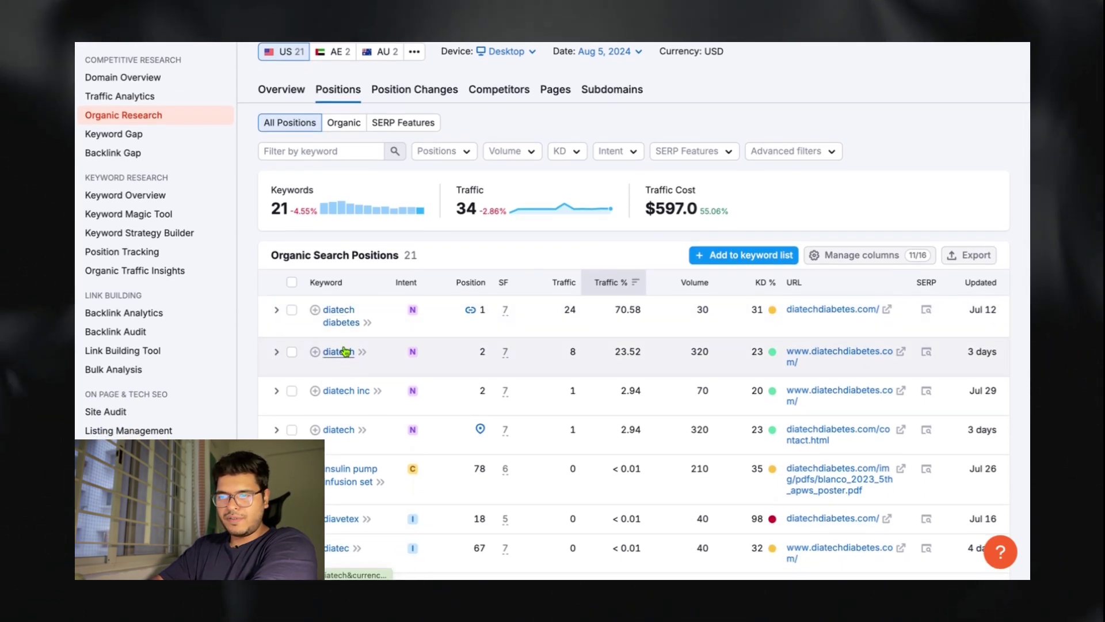
pyautogui.scroll(-2, 341, 400)
pyautogui.scroll(2, 484, 246)
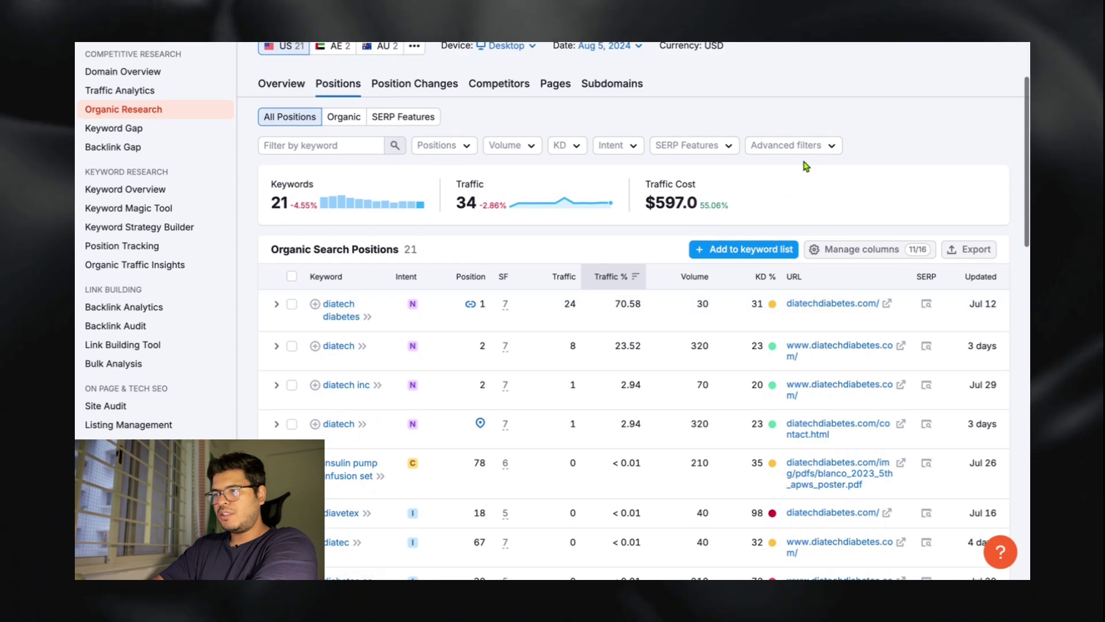
# Try the advanced filters on the organic search positions, dismiss the upgrade offer, and review the ranking keywords and their URLs
pyautogui.click(823, 149)
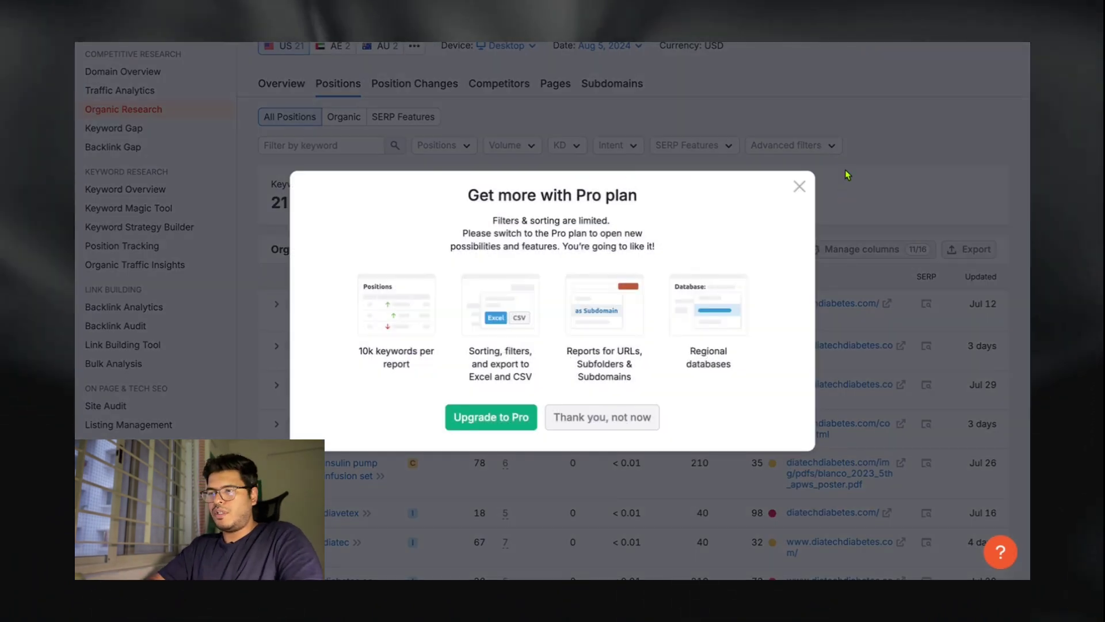
pyautogui.click(799, 186)
pyautogui.scroll(-1, 550, 346)
pyautogui.scroll(-1, 549, 346)
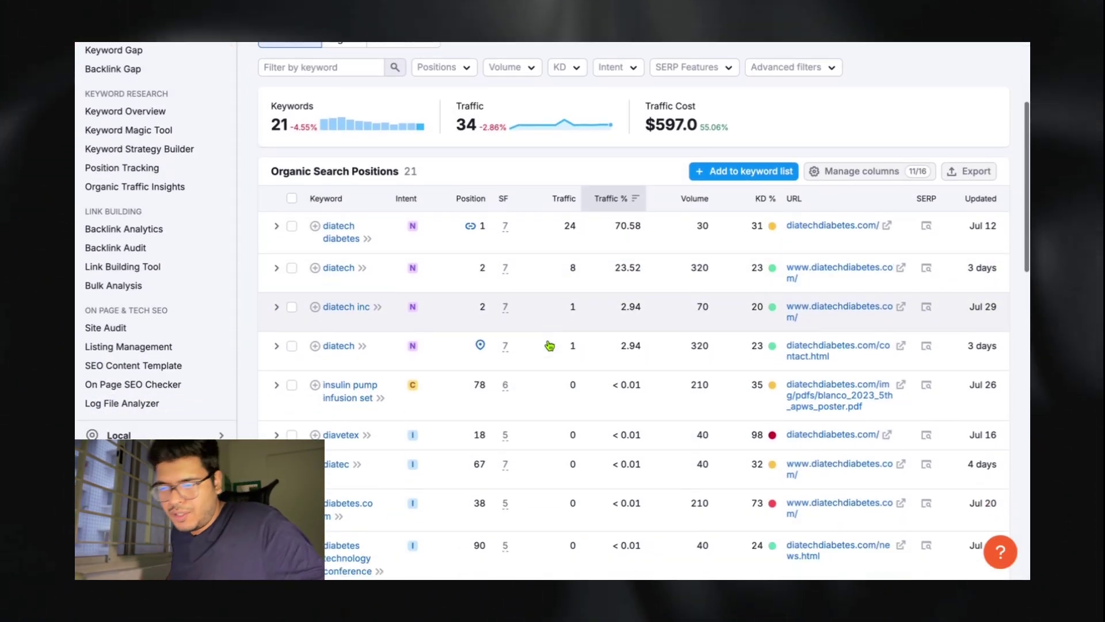
pyautogui.scroll(-1, 549, 345)
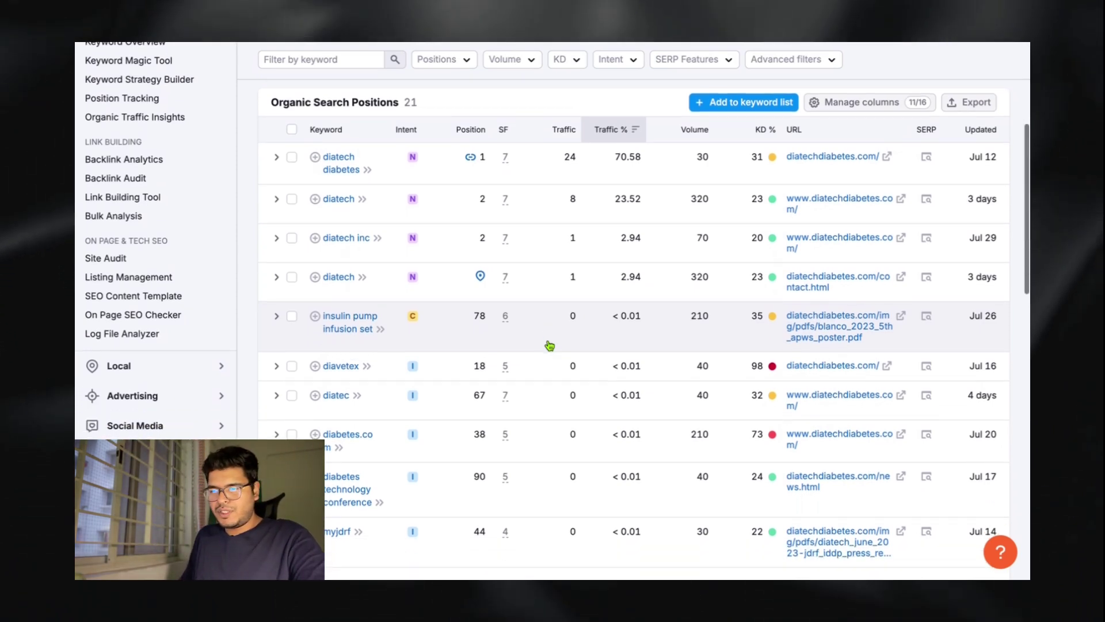
pyautogui.scroll(-1, 550, 345)
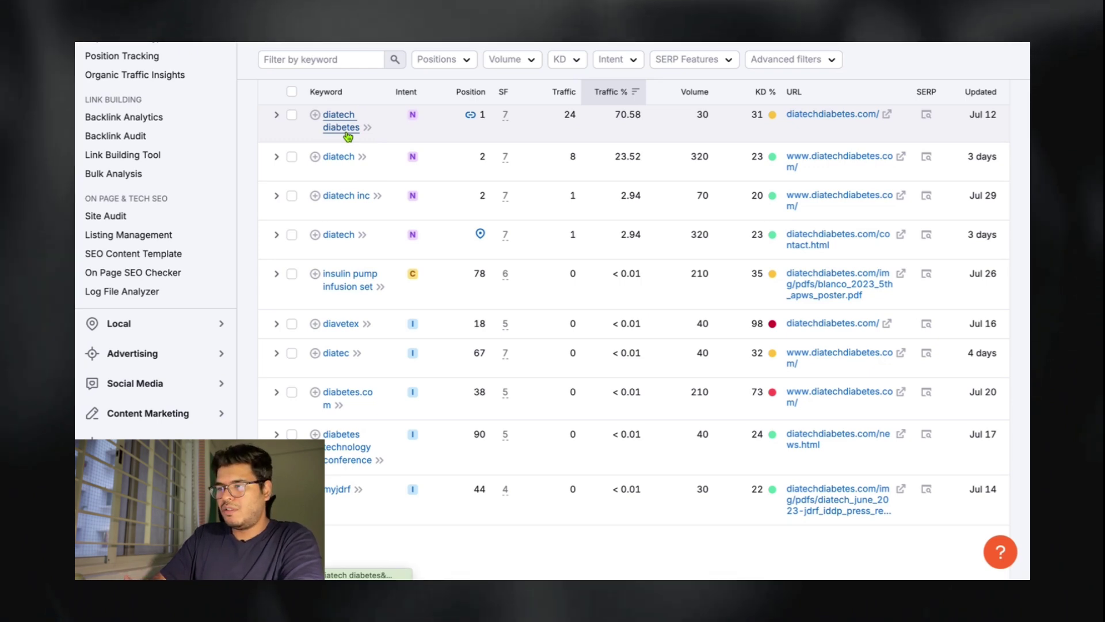
pyautogui.scroll(5, 347, 136)
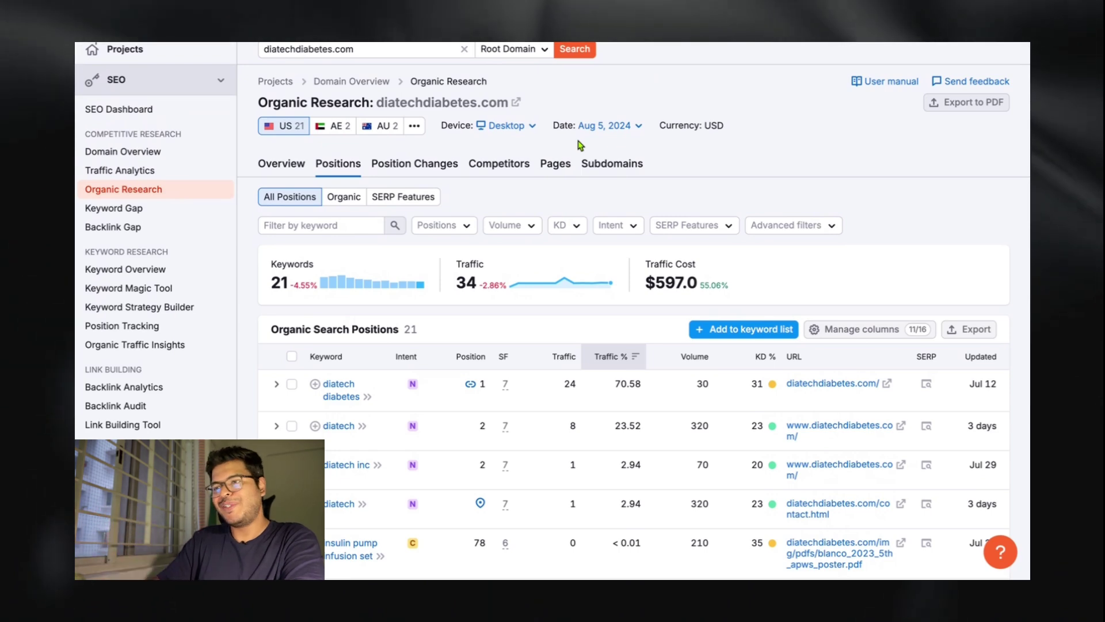
# Return to the domain overview through the organic research overview and open the domain's backlinks report
pyautogui.click(292, 170)
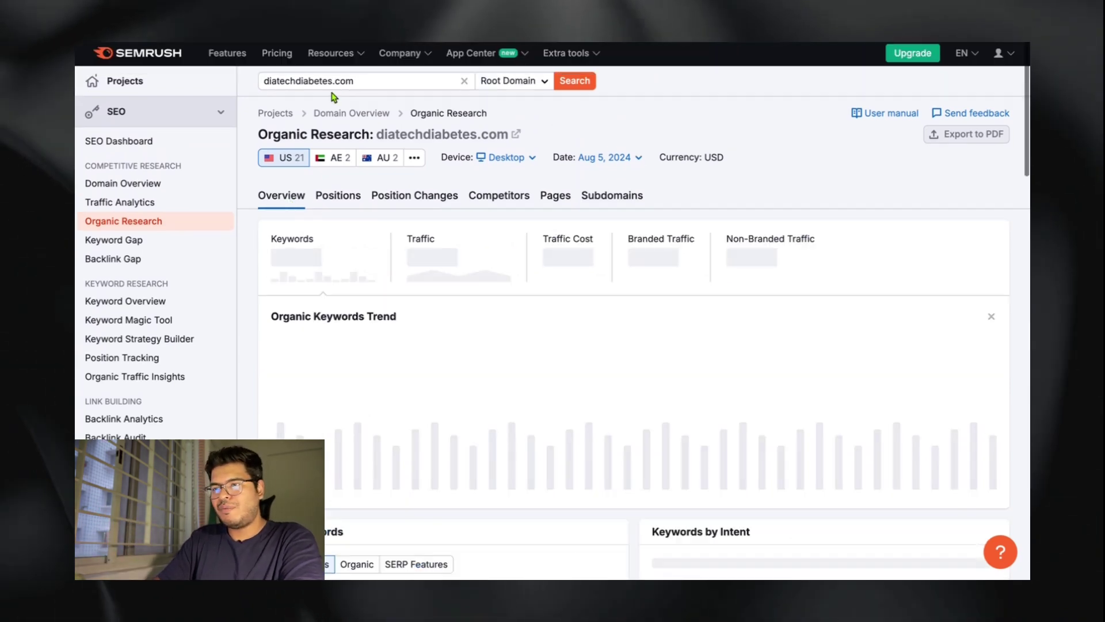
pyautogui.click(354, 115)
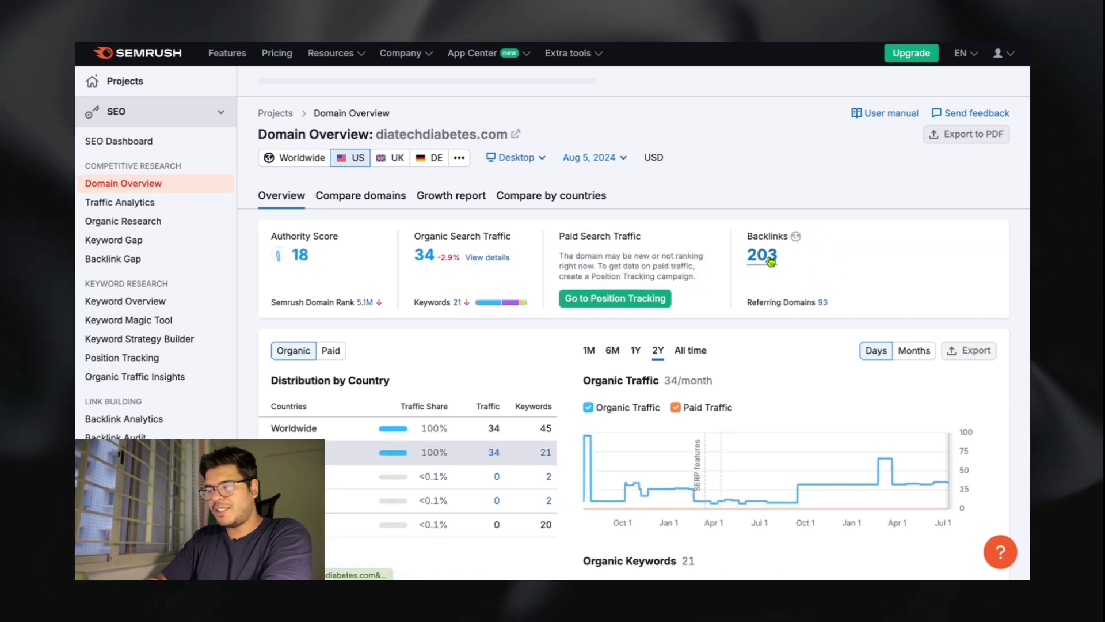
pyautogui.click(767, 258)
# Examine the backlinks report, including referring domains, source pages, anchors, target URLs and link attributes
pyautogui.scroll(-3, 496, 290)
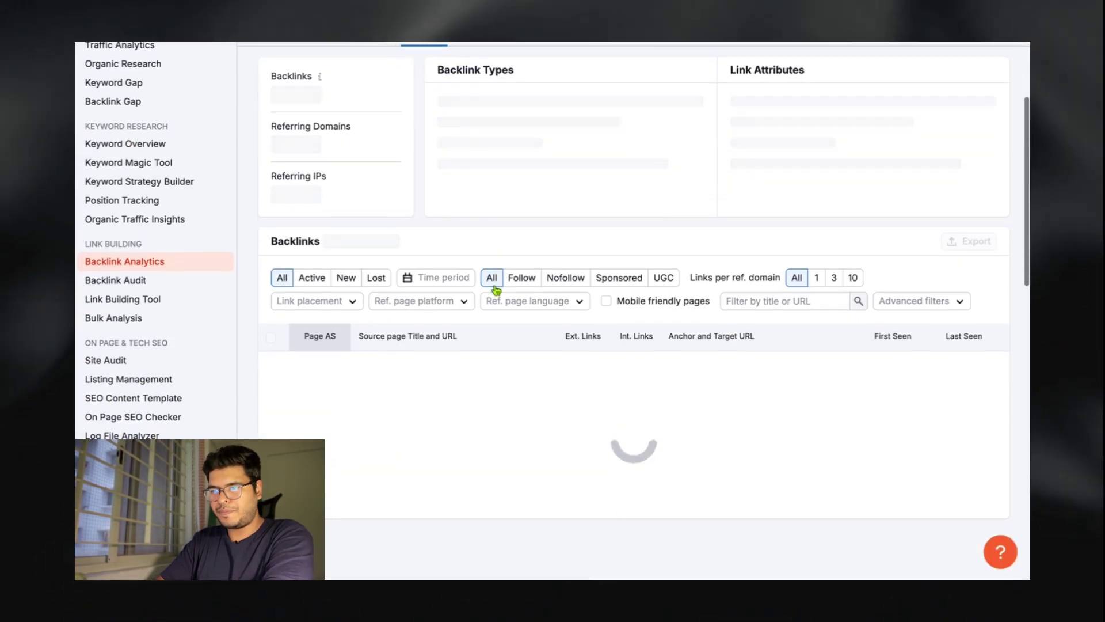
pyautogui.scroll(-2, 443, 258)
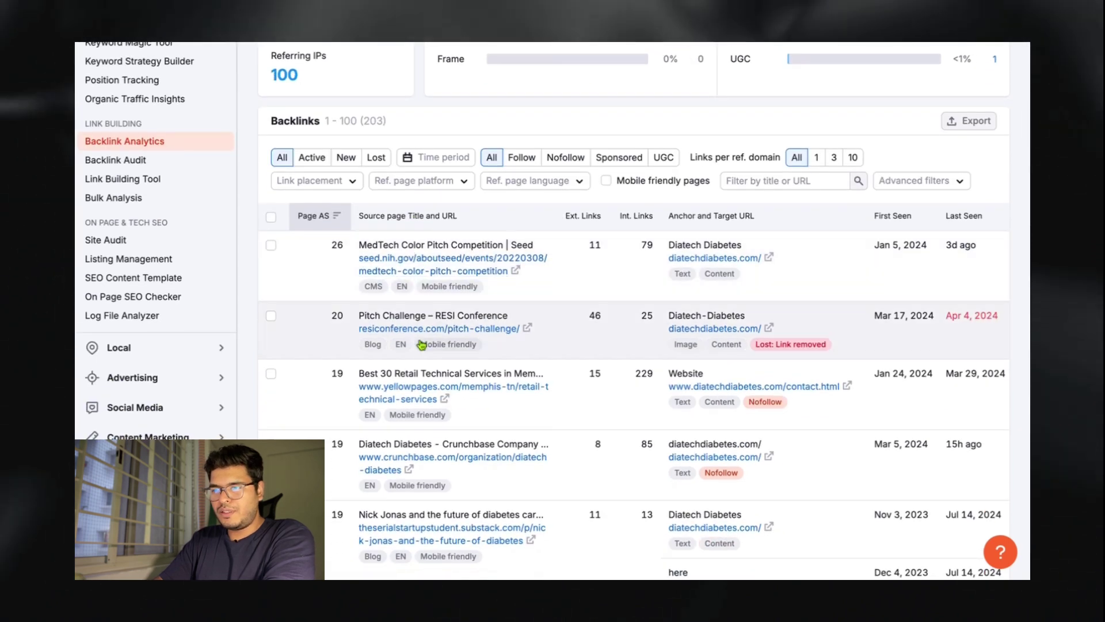
pyautogui.scroll(-1, 420, 340)
pyautogui.scroll(-1, 421, 345)
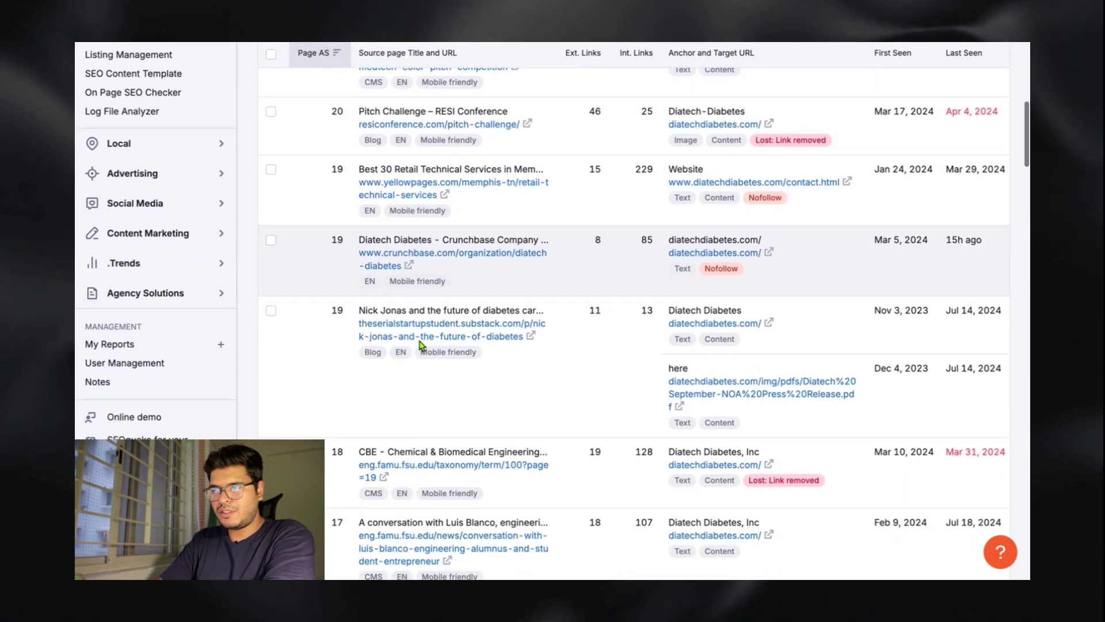
pyautogui.scroll(3, 320, 173)
pyautogui.scroll(2, 321, 173)
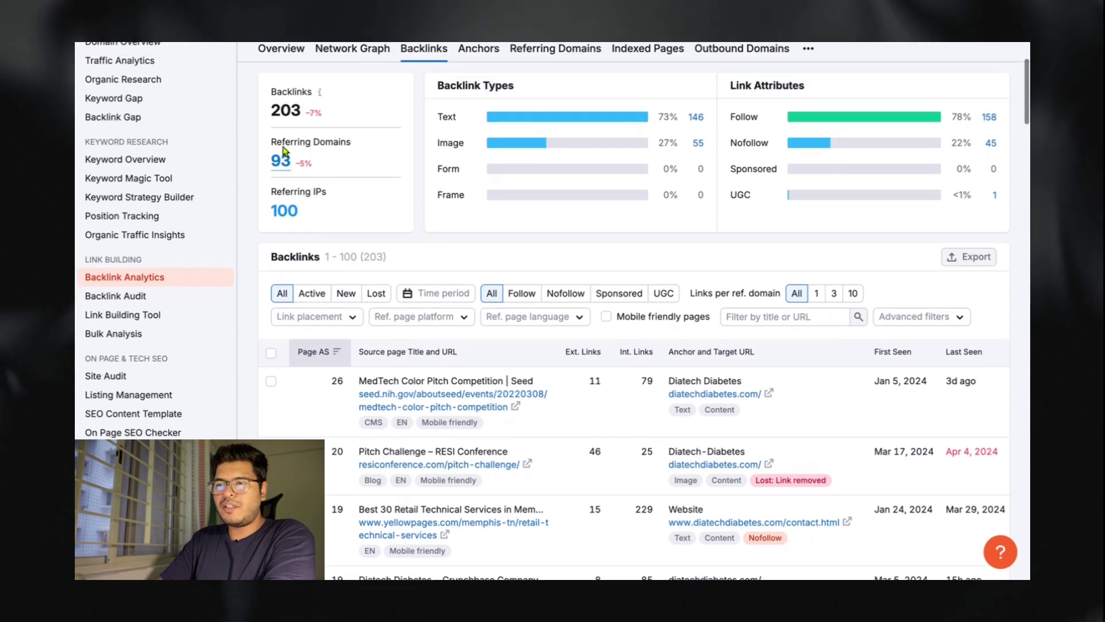
pyautogui.scroll(-10, 367, 323)
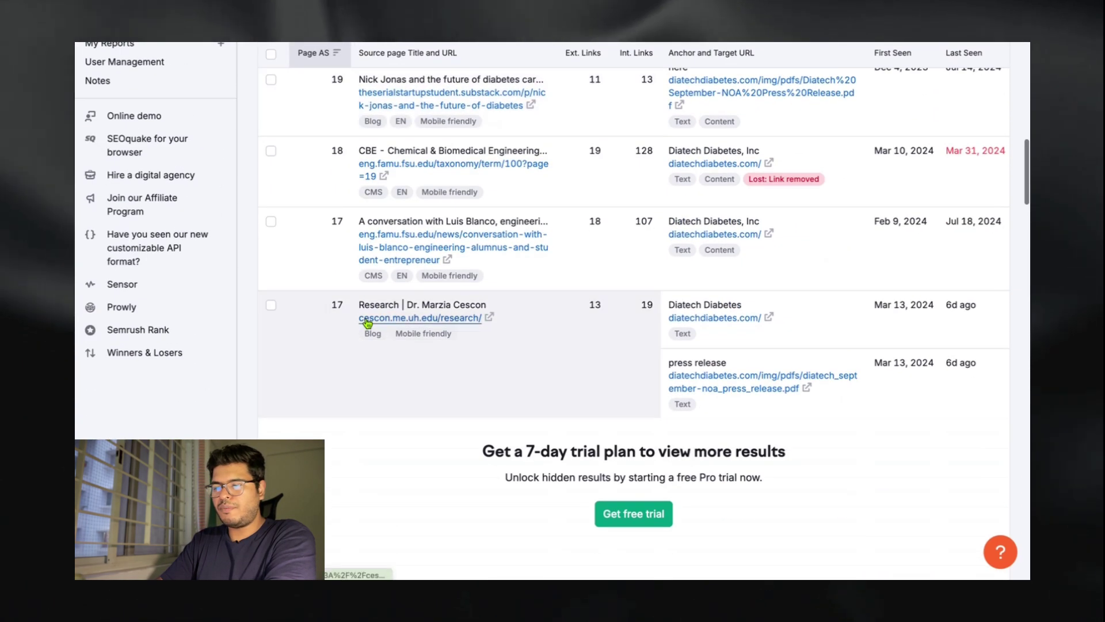
pyautogui.scroll(10, 367, 323)
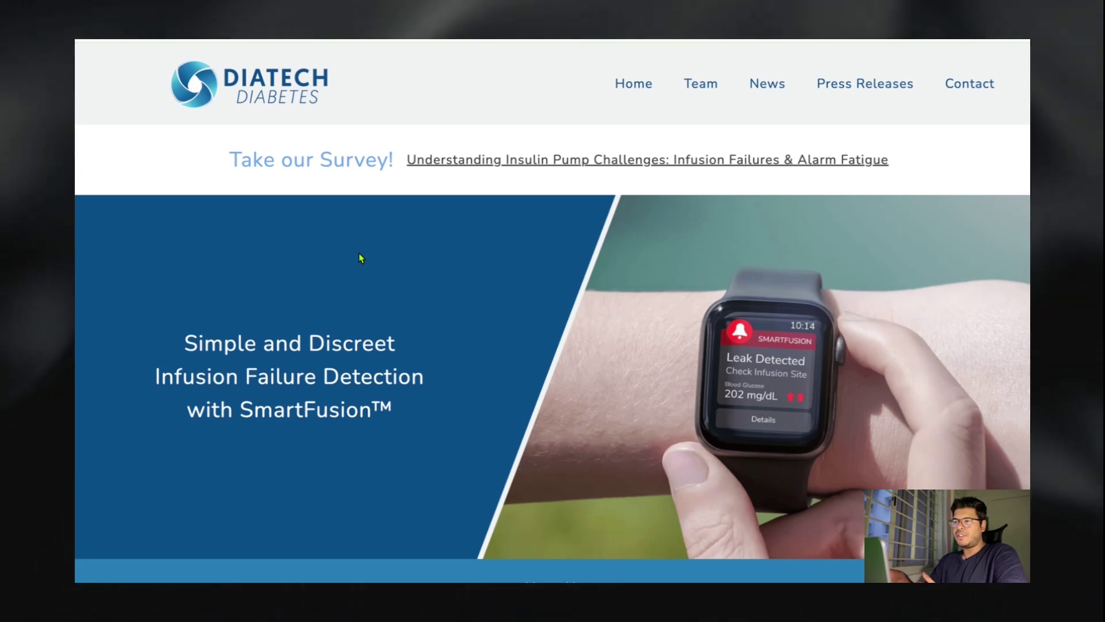
# Switch to the Diatech Diabetes homepage and examine its layout and content from the navigation header to the connect button and footer
pyautogui.scroll(-10, 380, 271)
pyautogui.scroll(-10, 379, 273)
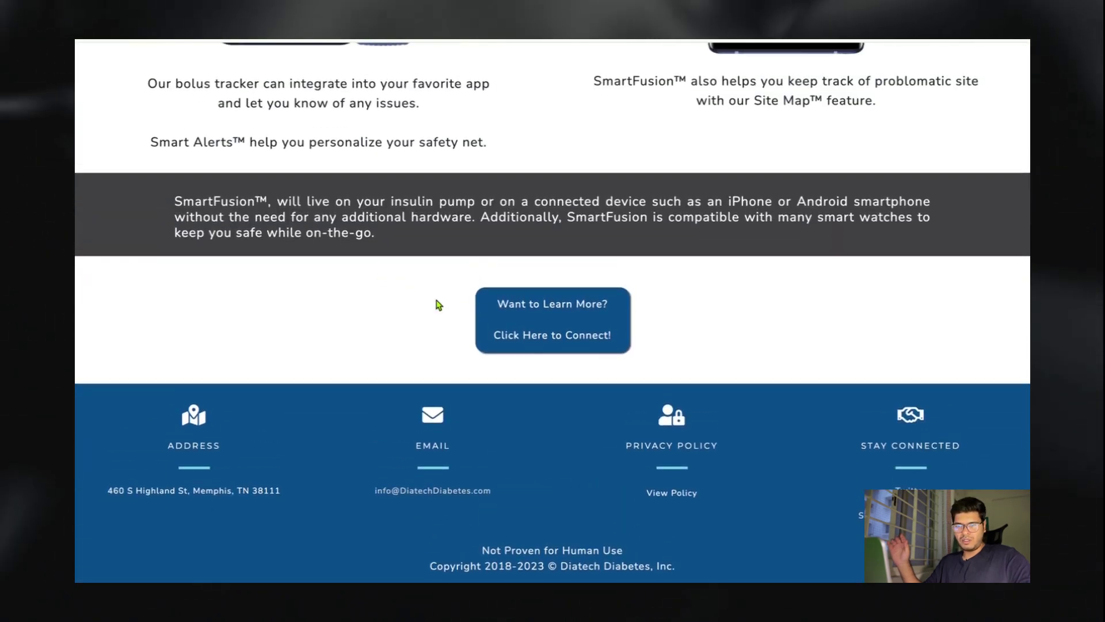
pyautogui.scroll(15, 437, 305)
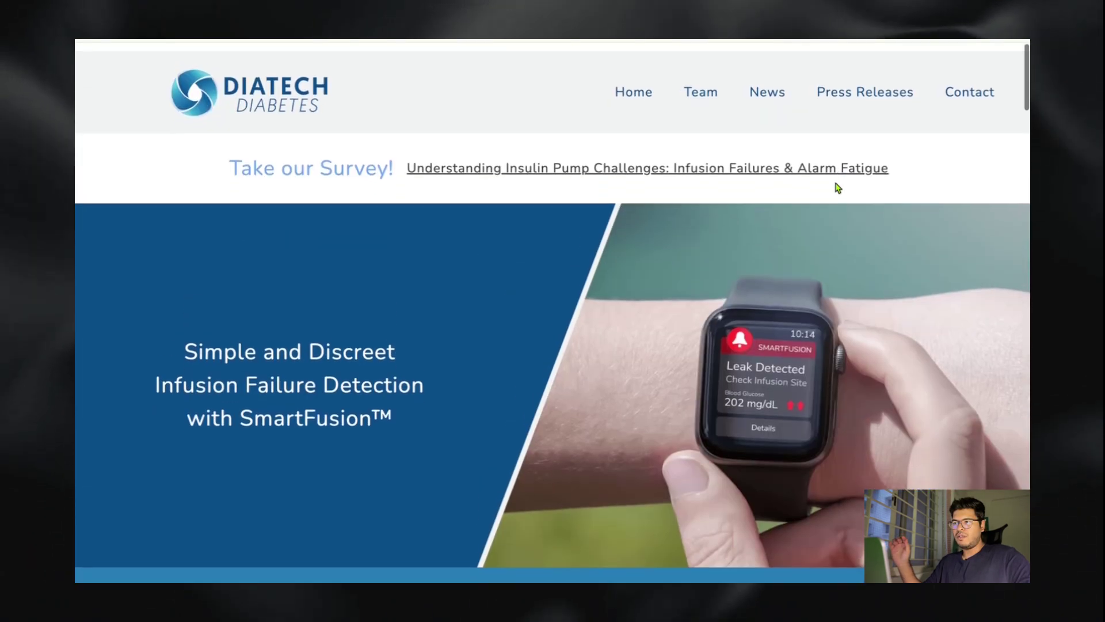
pyautogui.scroll(-15, 837, 189)
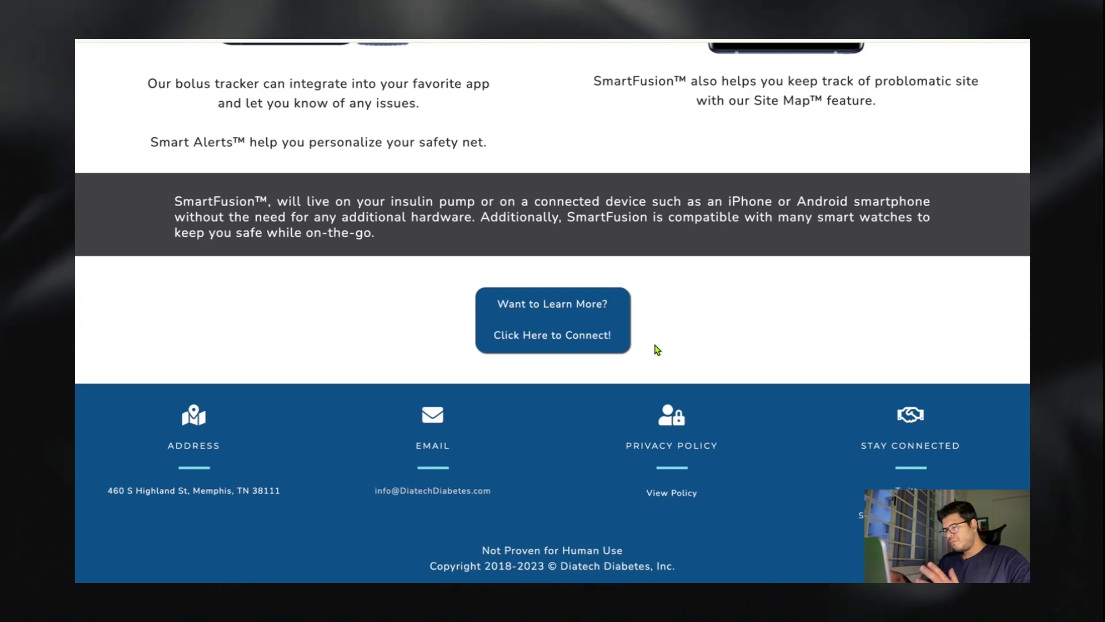
pyautogui.scroll(20, 658, 349)
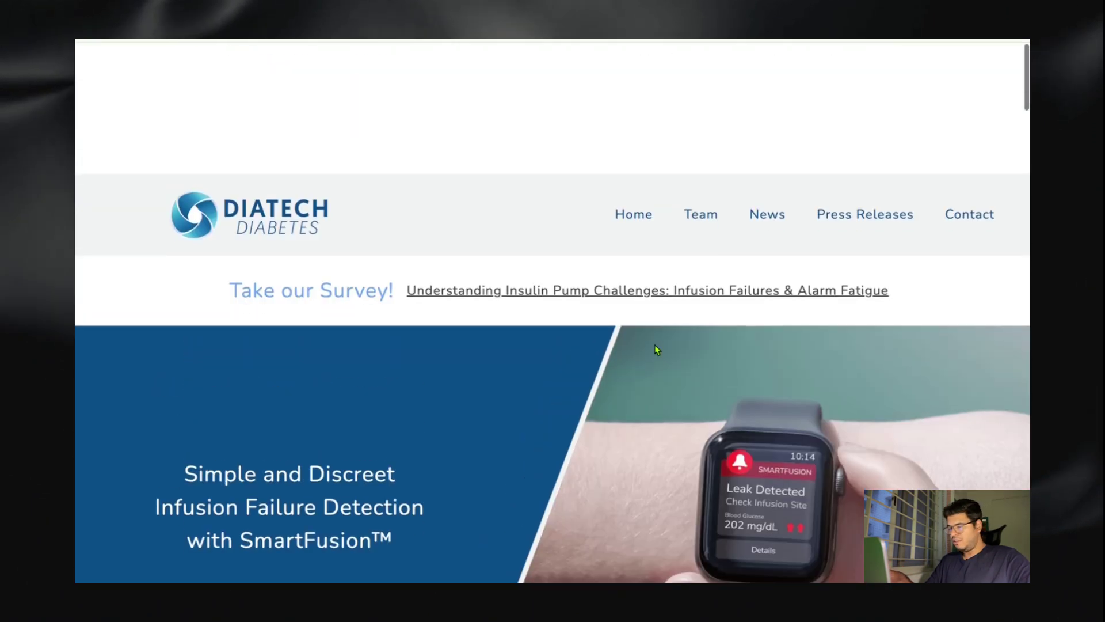
pyautogui.scroll(-20, 658, 349)
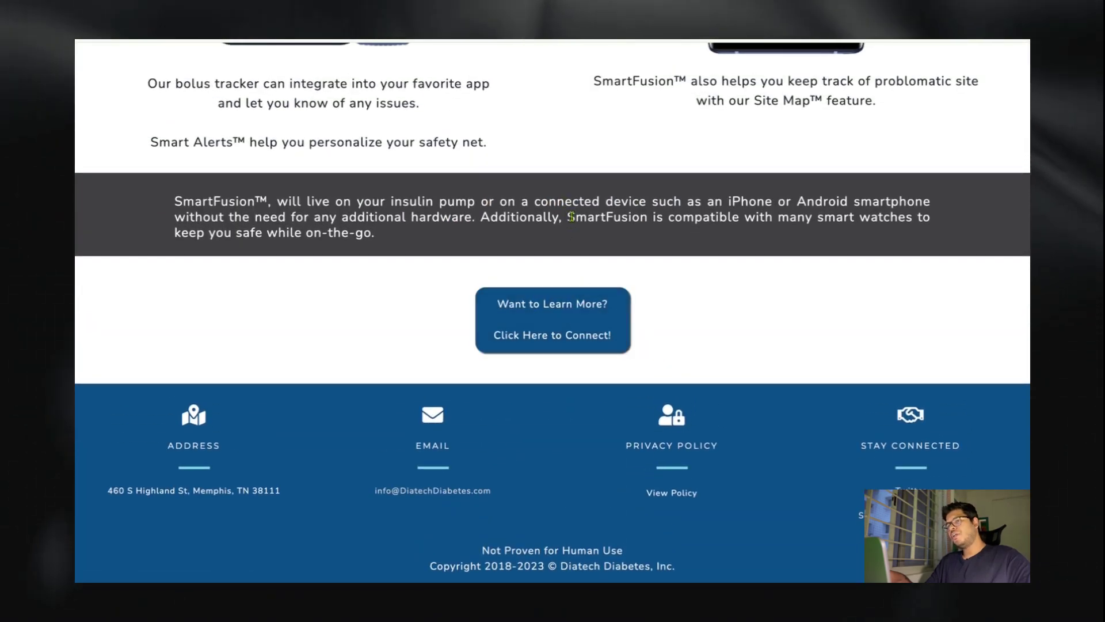
pyautogui.scroll(10, 547, 143)
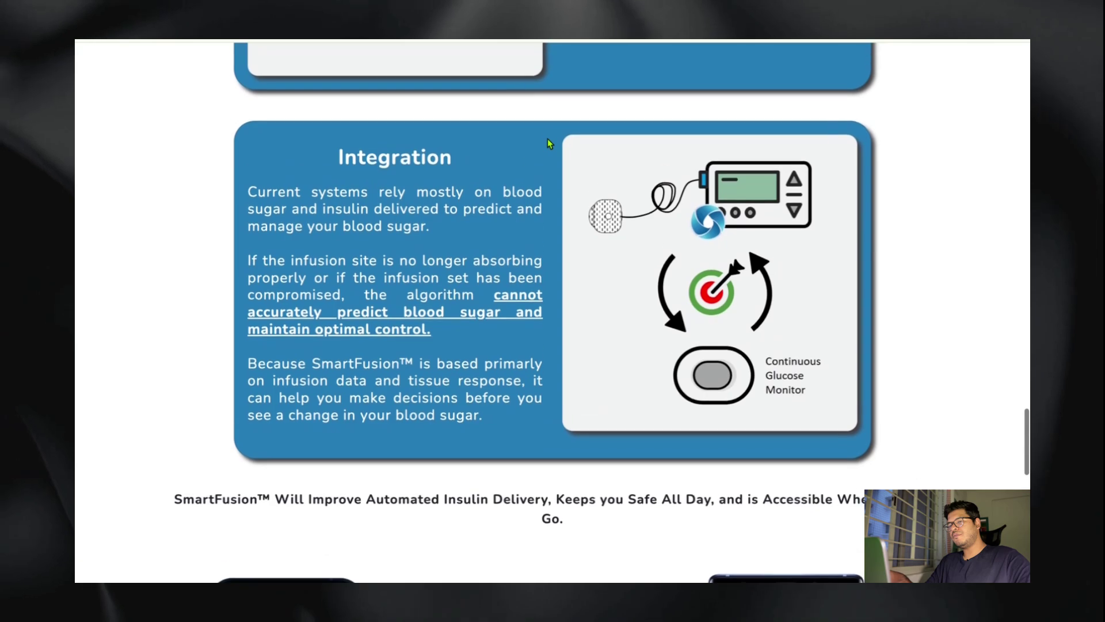
pyautogui.scroll(5, 547, 138)
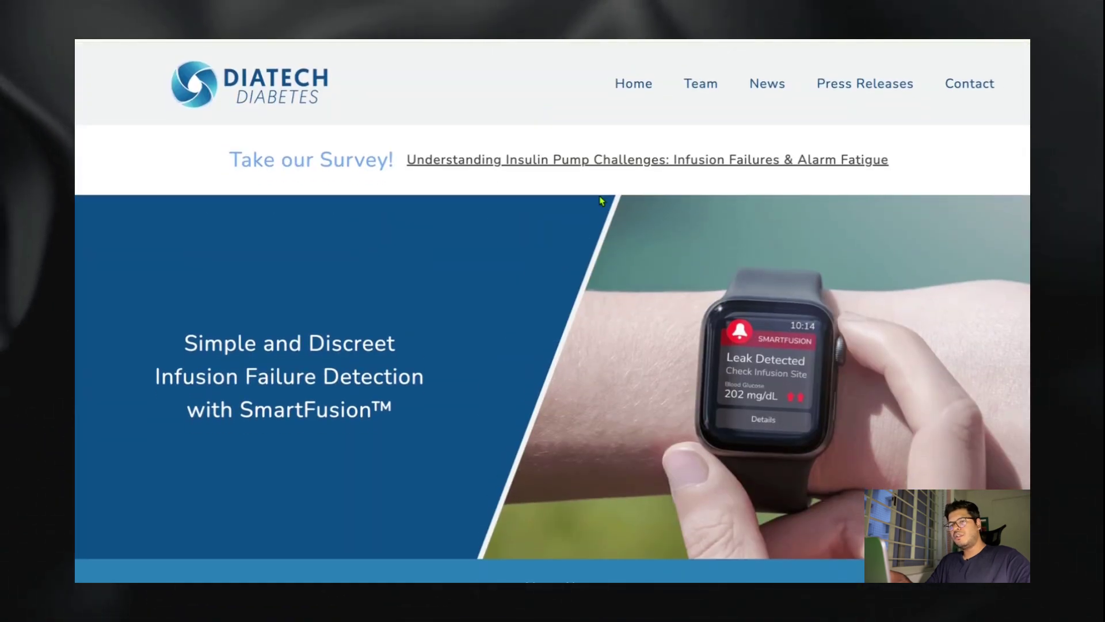
pyautogui.scroll(-15, 605, 206)
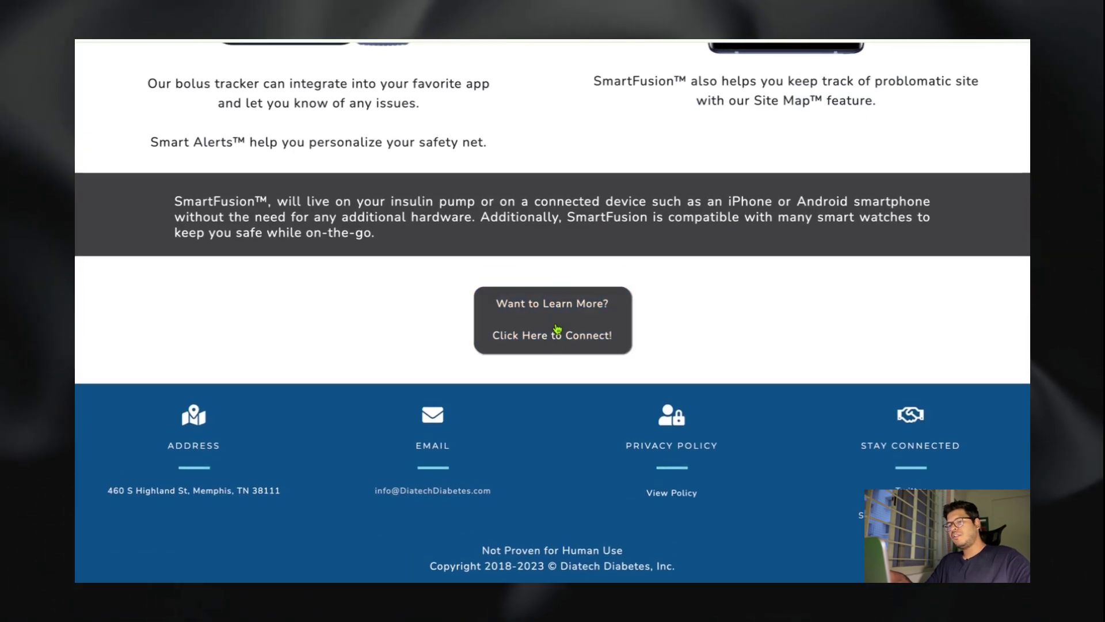